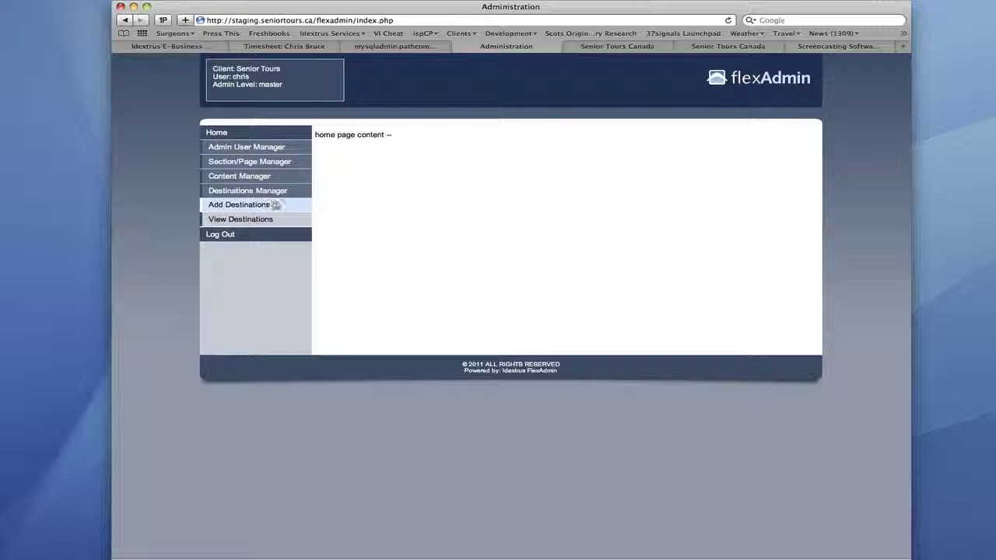
Start a new destination with the tour name Persian Gulf Cruise and the season year Spring 2012.
left_click(269, 208)
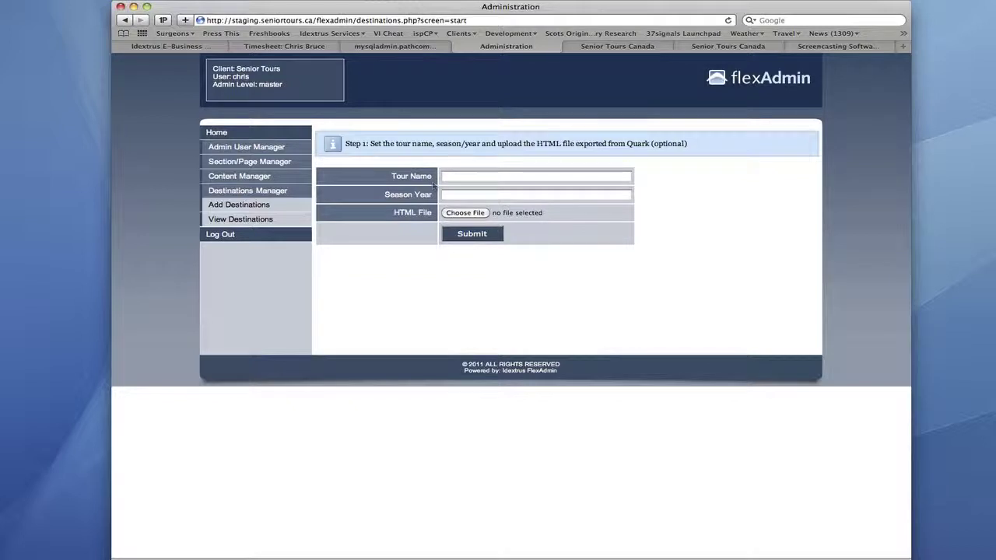
left_click(456, 177)
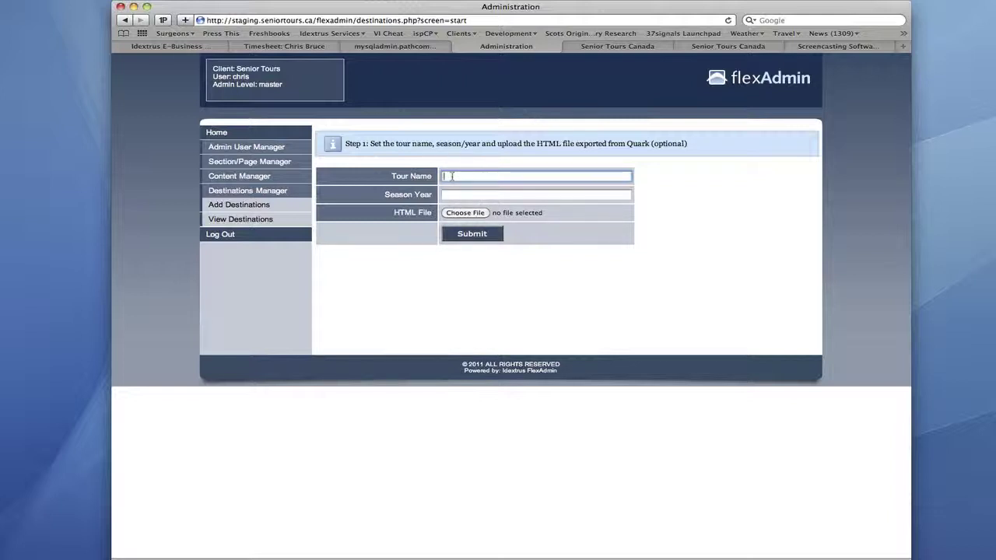
type("Persian Gulf Cruise")
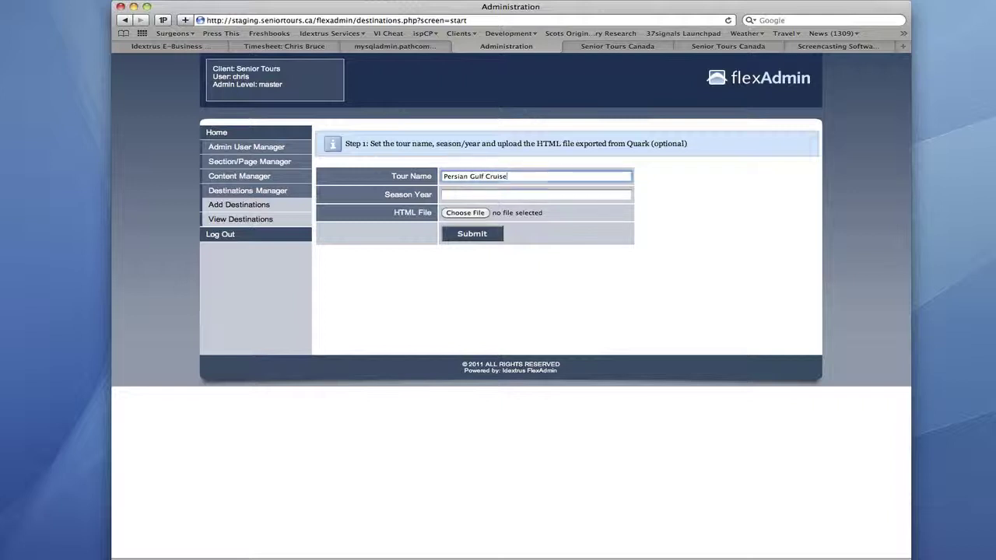
left_click(444, 195)
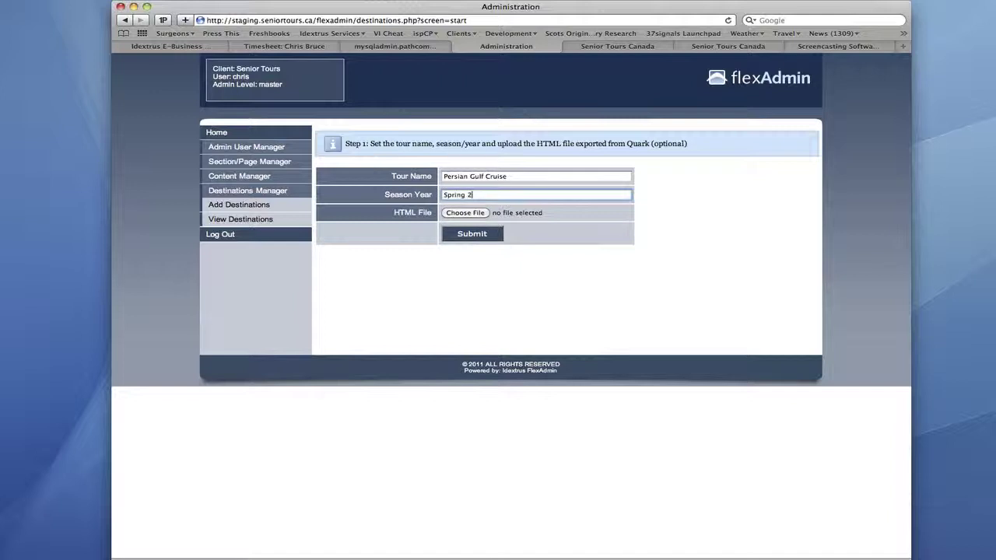
type("Spring 2012")
Attach Export2.htm from the dubai folder as the tour's HTML file and submit the step 1 form.
left_click(470, 216)
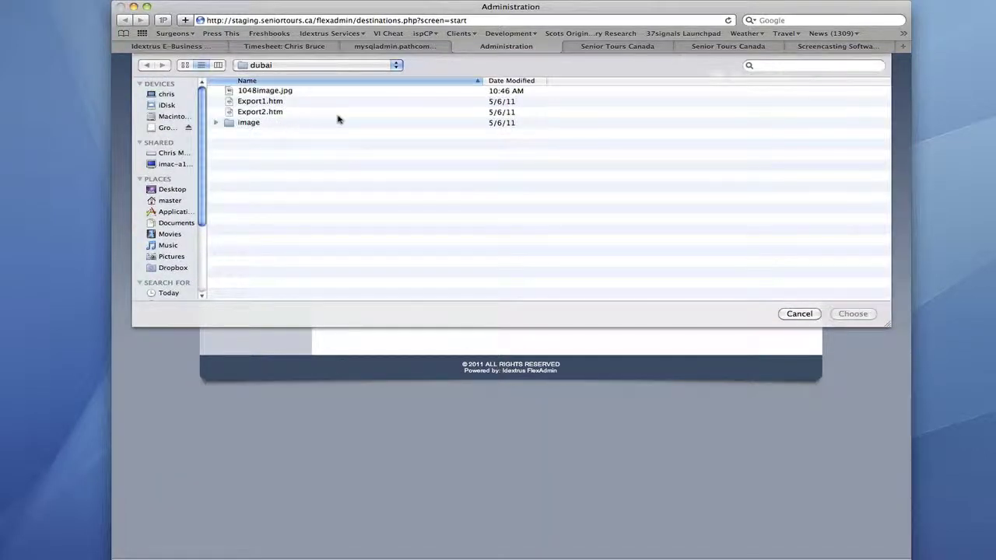
double_click(260, 112)
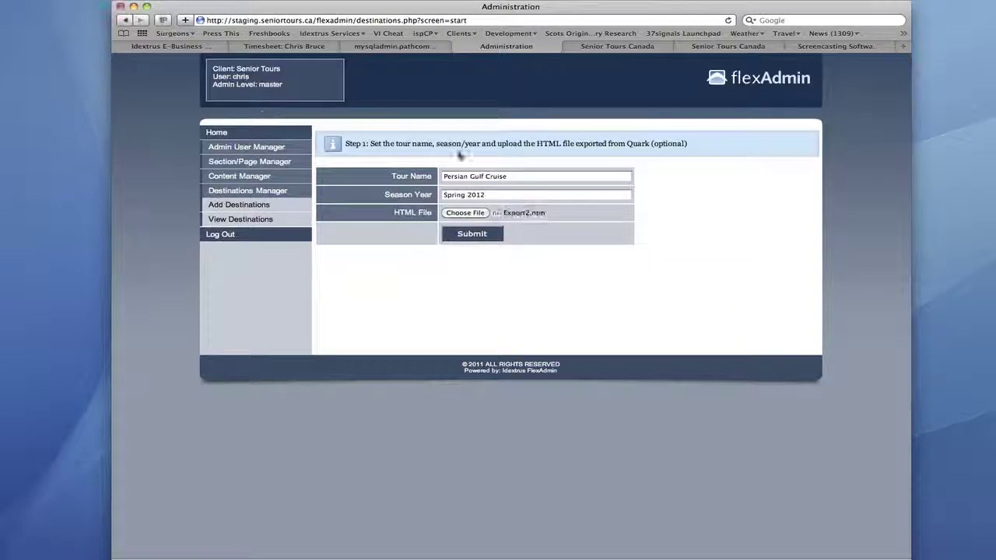
left_click(482, 238)
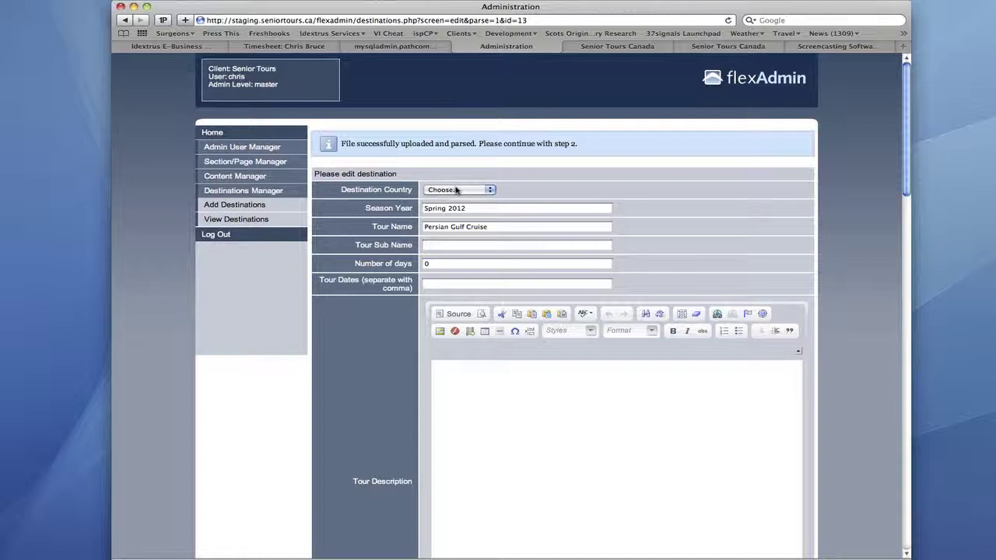
Set the destination country to Cruises and copy "plus an overnight and tour in Dubai. Many excursions included!" from Export1.htm into the tour sub name.
left_click(455, 191)
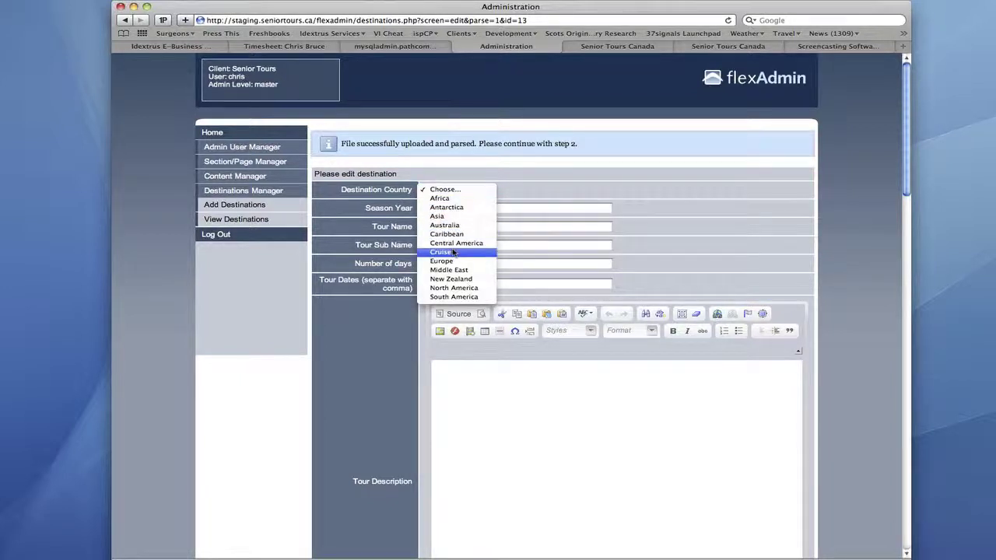
left_click(452, 252)
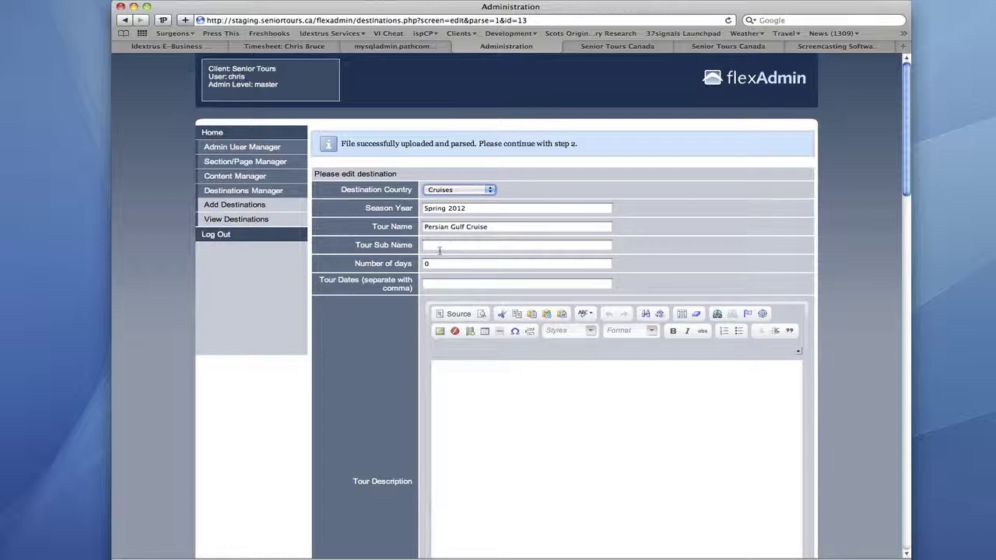
key("super+grave")
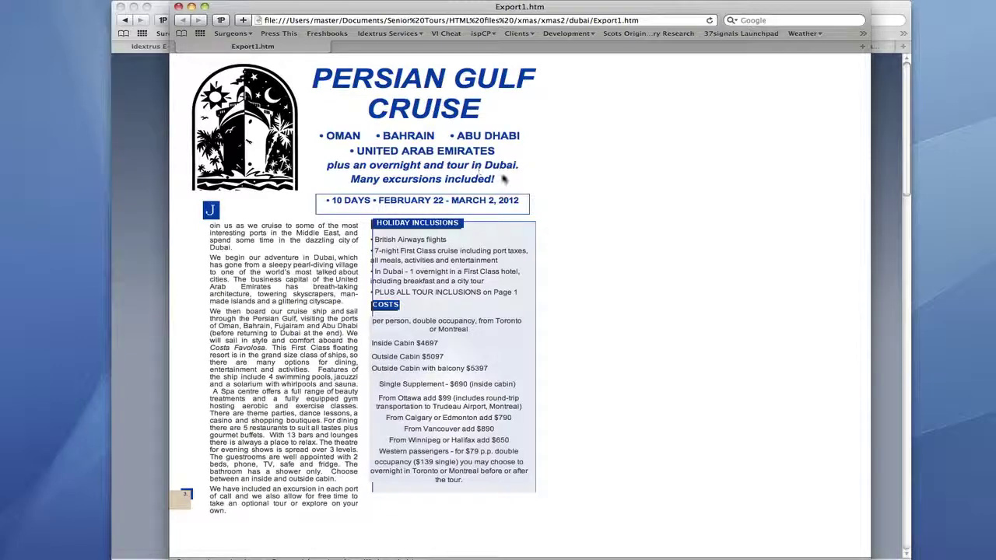
left_click_drag(496, 180, 325, 173)
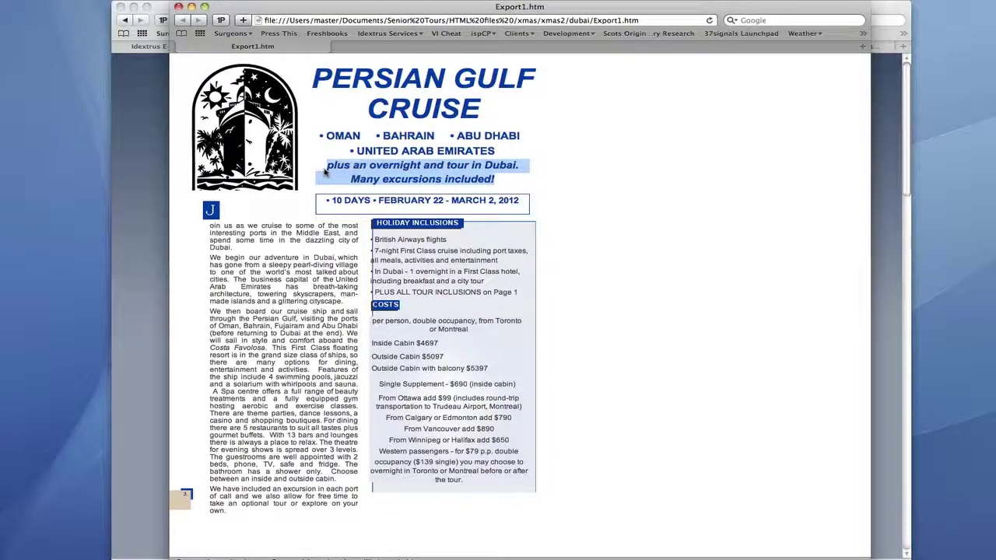
key("super+c")
key("super+grave")
left_click(491, 243)
key("super+v")
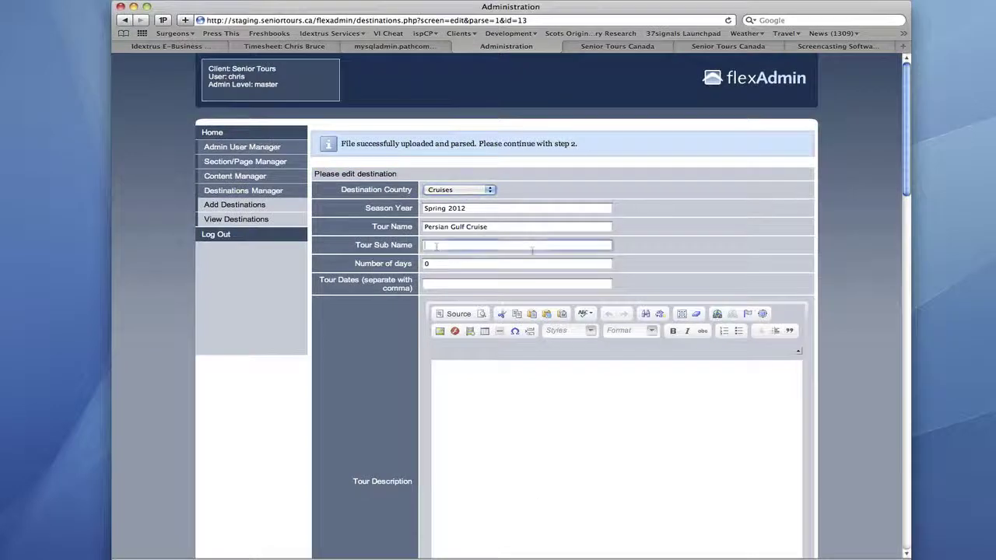
Set the tour's number of days to 10.
left_click(432, 265)
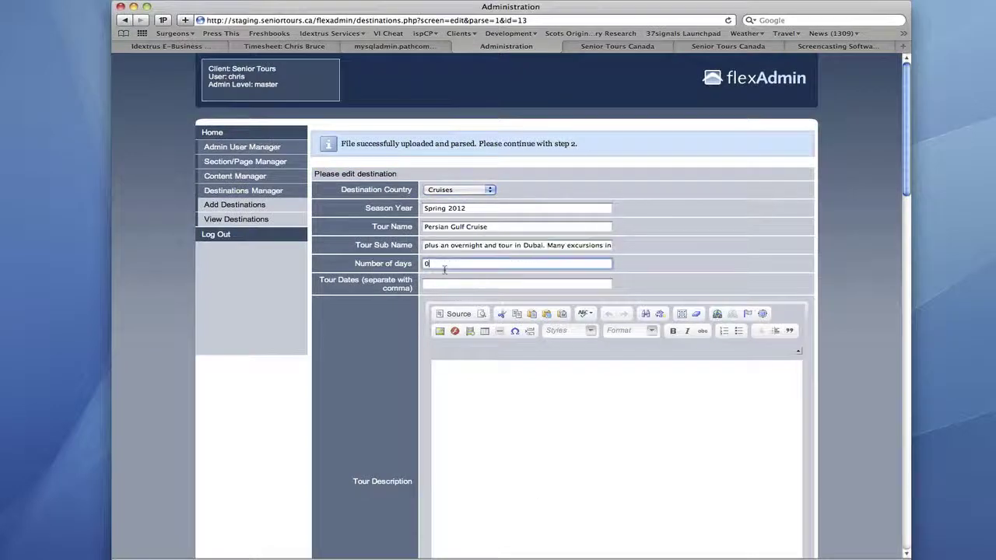
key("BackSpace")
type("10")
Enter the tour dates as February 22 - March 2, checking them against the exported Export1.htm page.
key("super+grave")
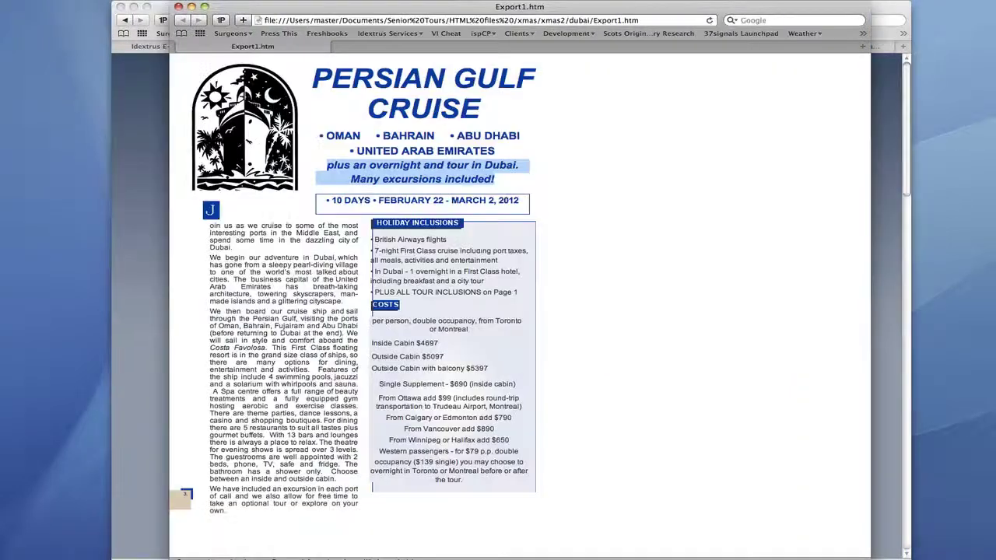
key("super+grave")
left_click(462, 284)
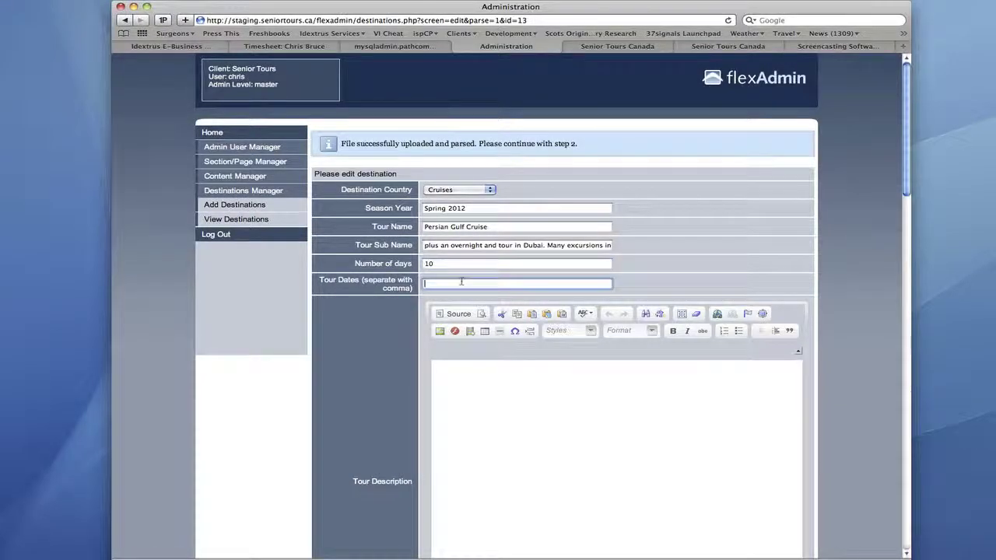
type("February 22 - March 2")
key("super+grave")
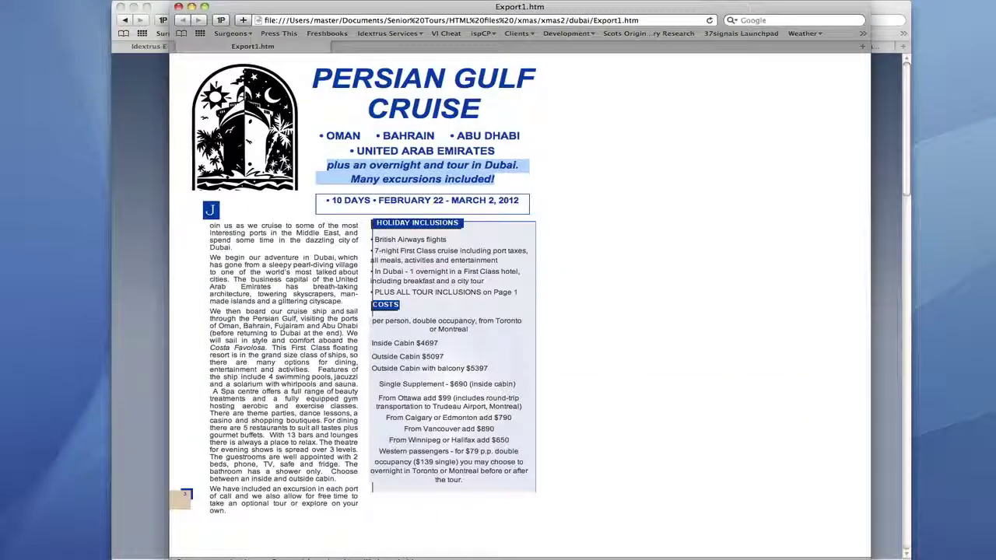
key("super+grave")
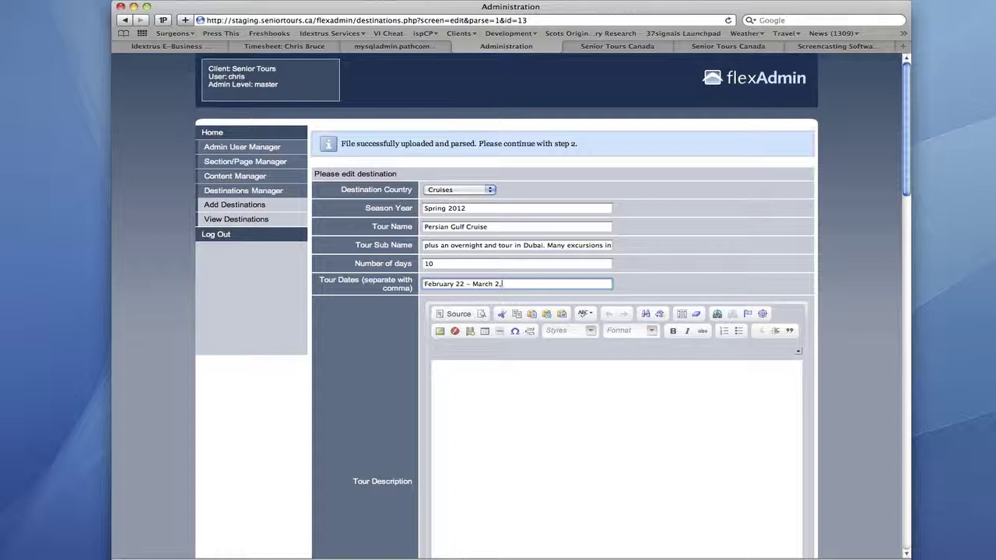
type("Mar")
key("BackSpace")
key("BackSpace")
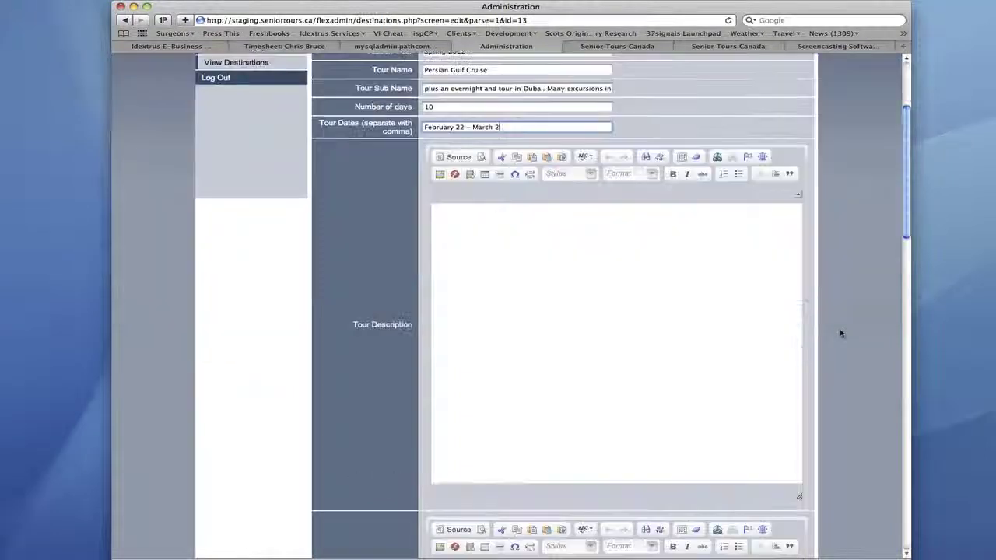
Copy the full body text about the cruise from Export1.htm into the Tour Description as plain text.
scroll(840, 333, "down", 3)
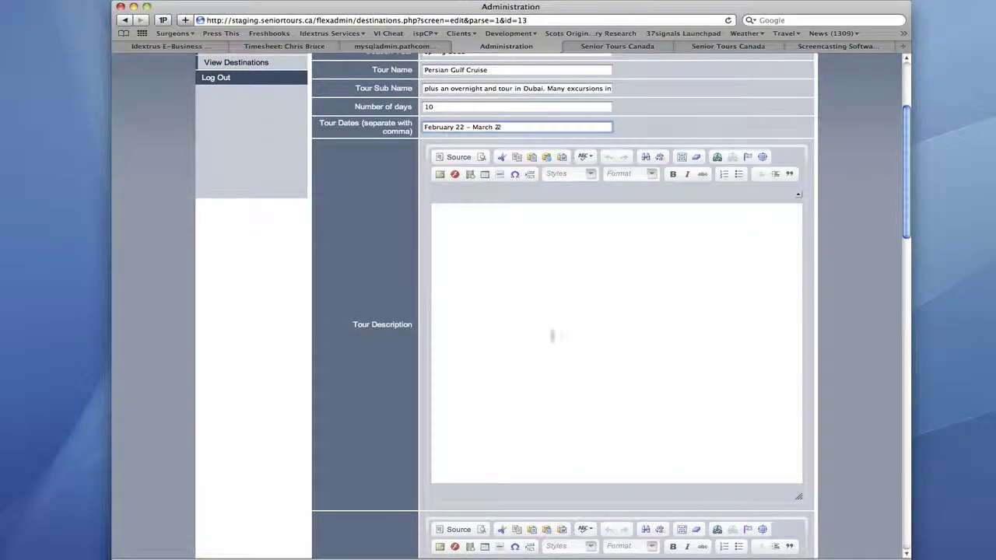
key("super+grave")
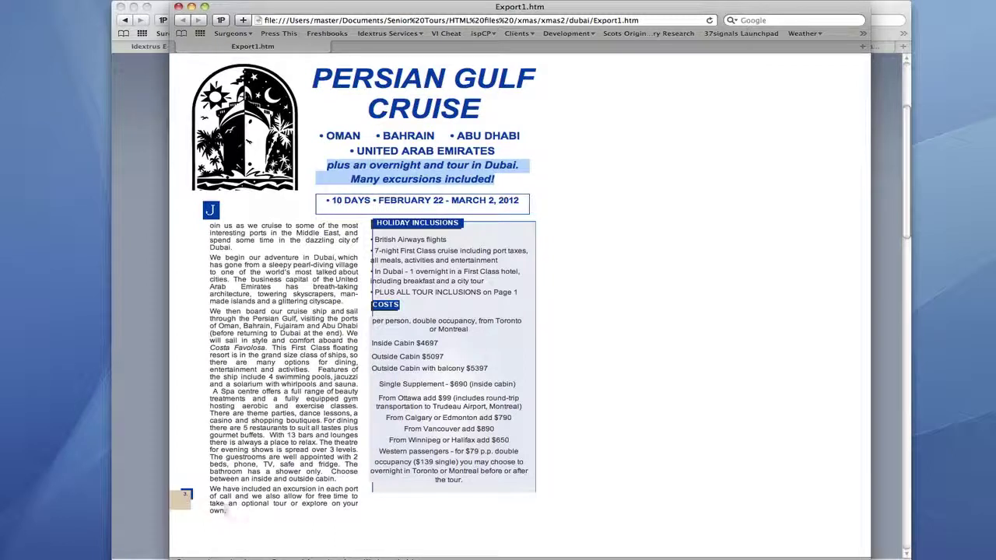
left_click_drag(227, 512, 209, 213)
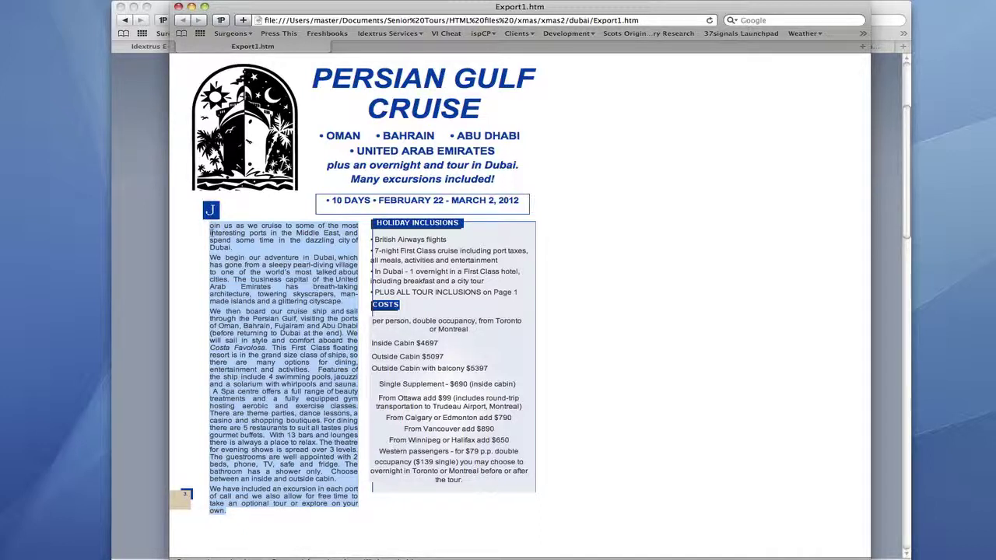
key("super+grave")
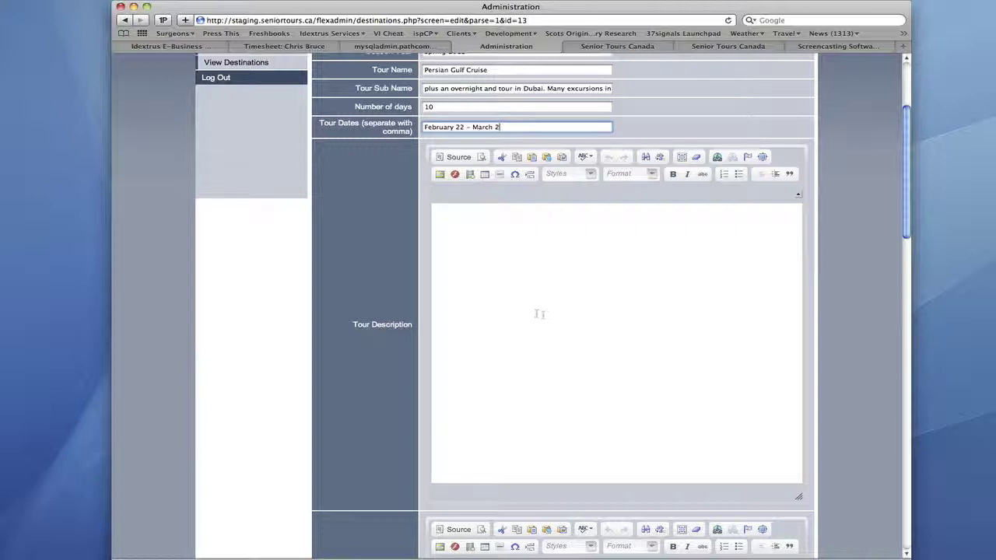
left_click(547, 159)
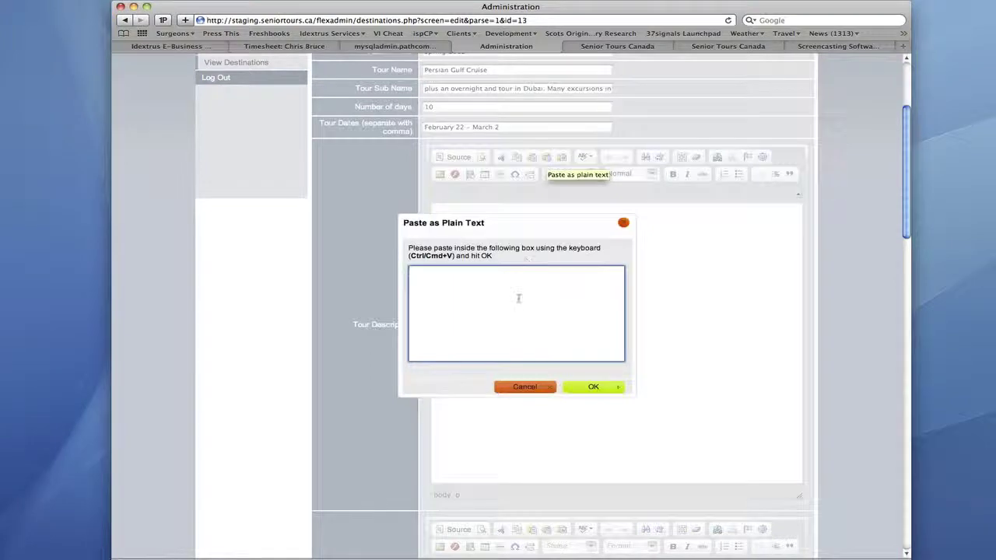
key("super+v")
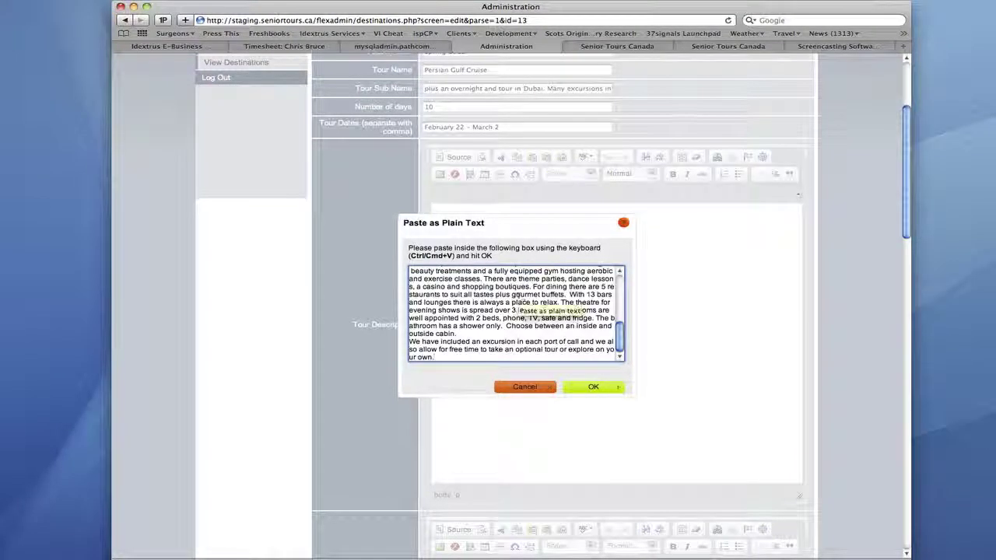
left_click(591, 387)
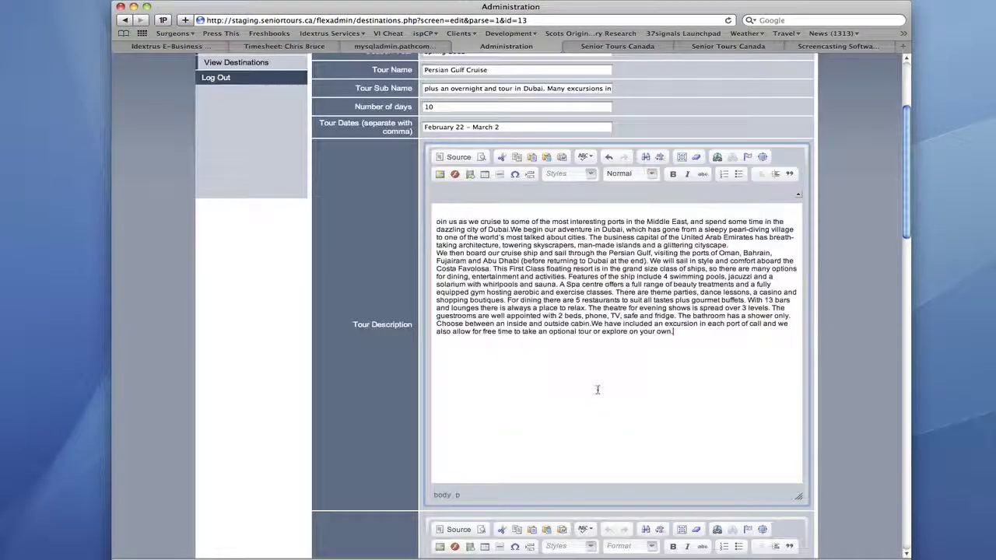
Correct the description's opening word to "Join" without a blank line above it, and add a paragraph break before "We then board our cruise ship".
left_click(432, 226)
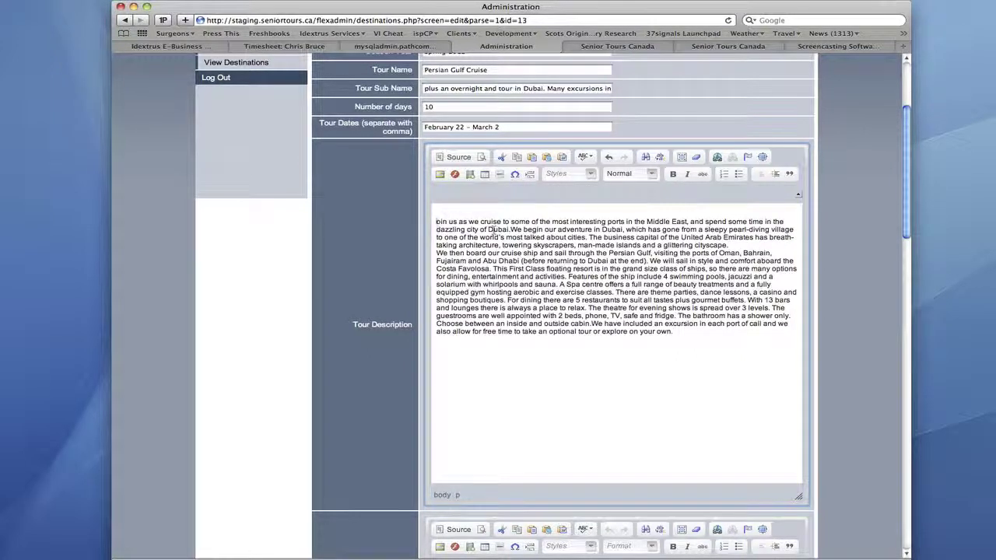
type("J")
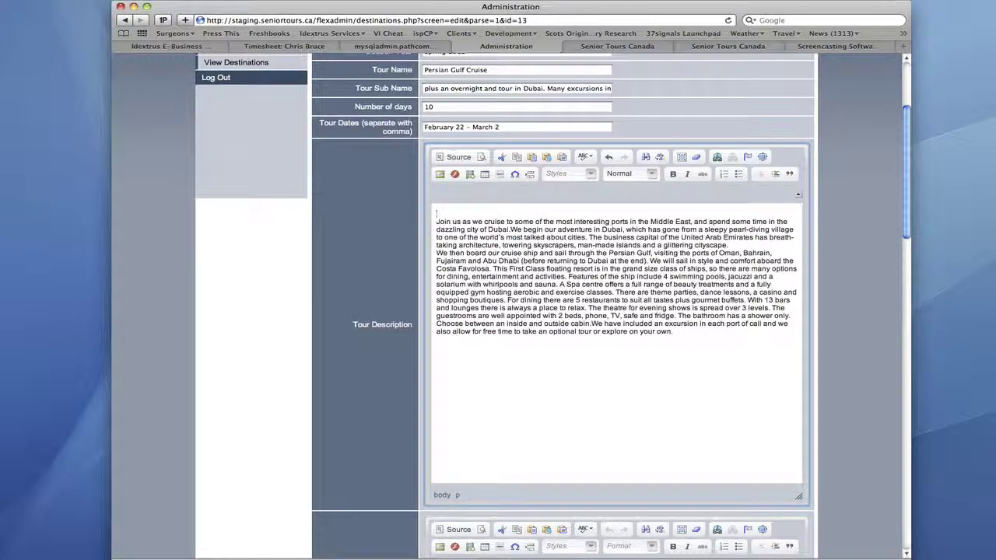
key("Delete")
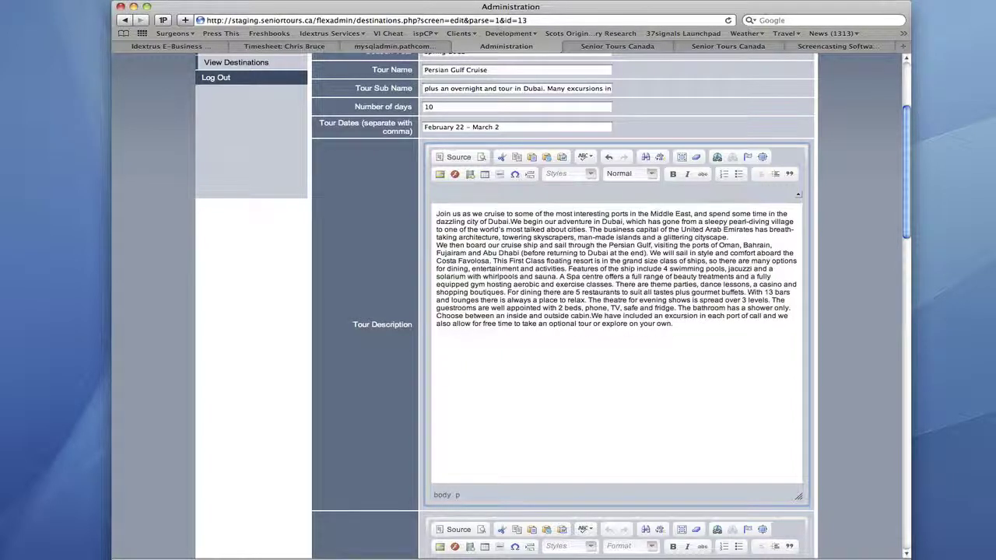
left_click(738, 240)
key("Return")
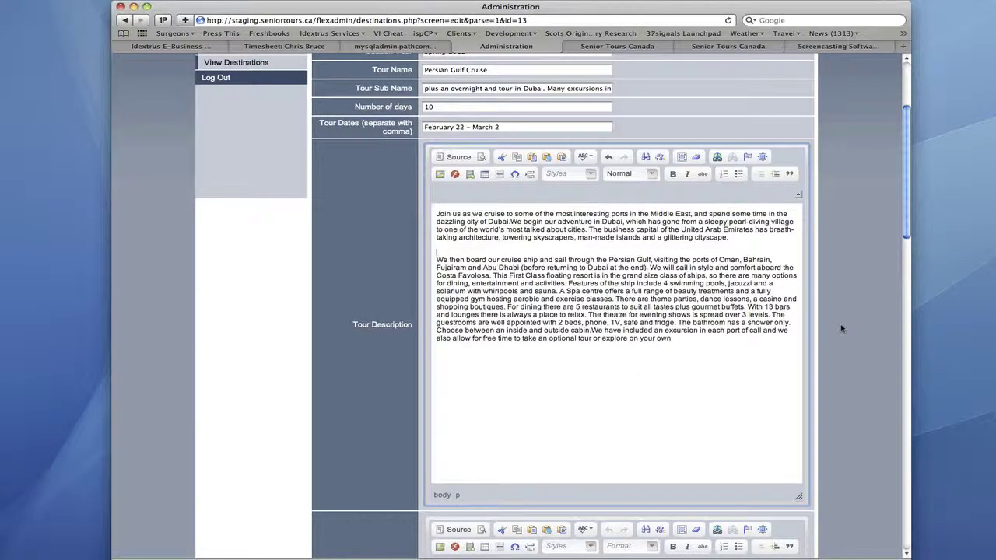
Copy the four holiday inclusions, from British Airways flights to PLUS ALL TOUR INCLUSIONS, from Export1.htm into Tour Inclusions as plain text.
scroll(823, 330, "down", 8)
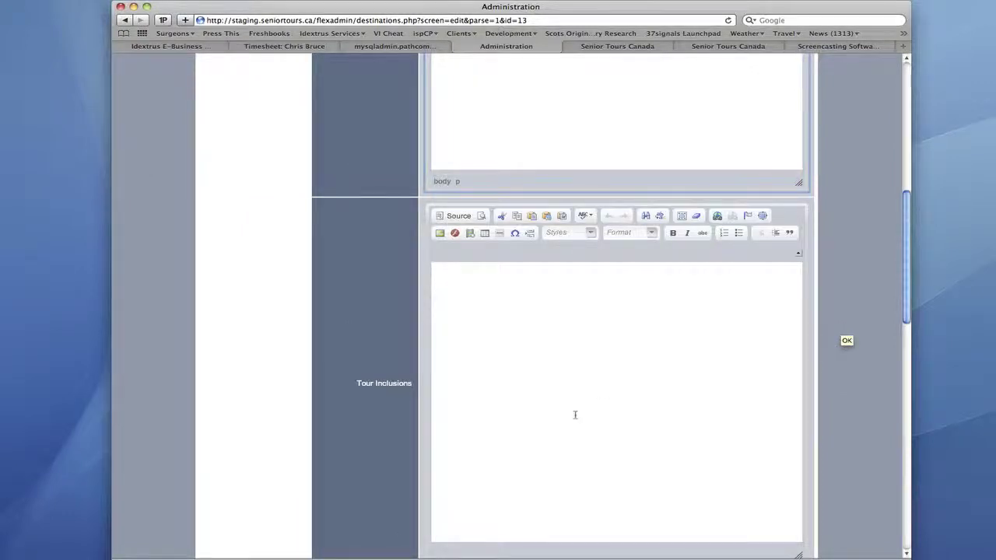
key("super+grave")
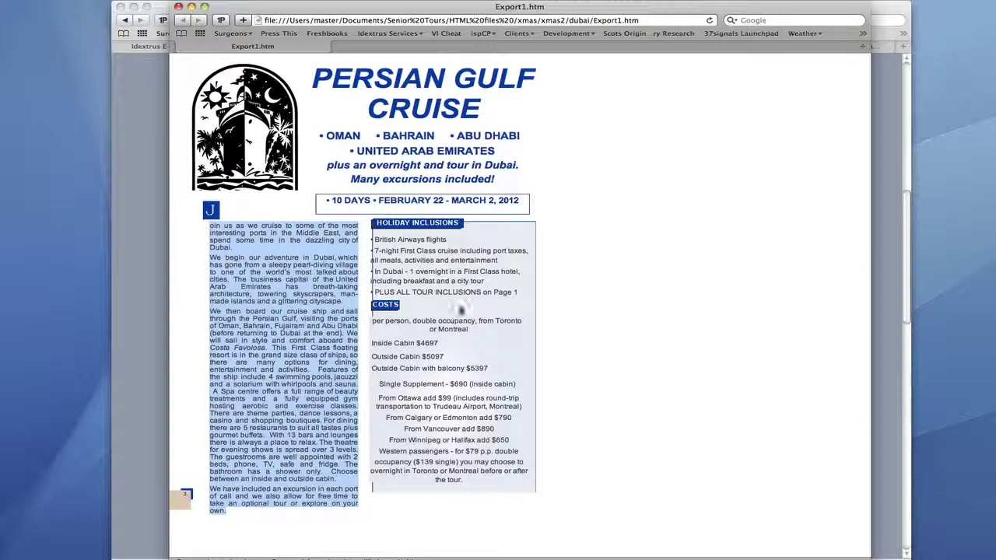
left_click_drag(521, 296, 372, 244)
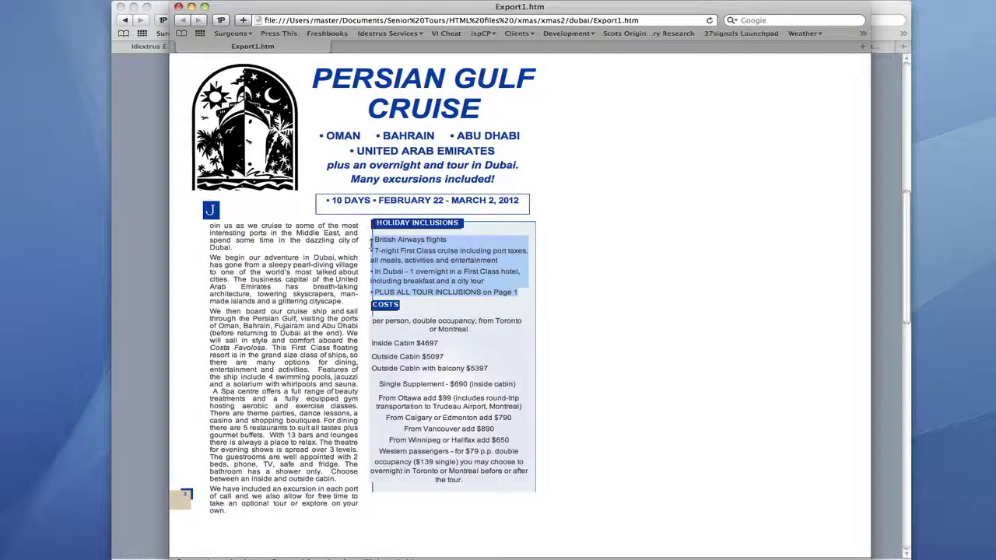
key("super+grave")
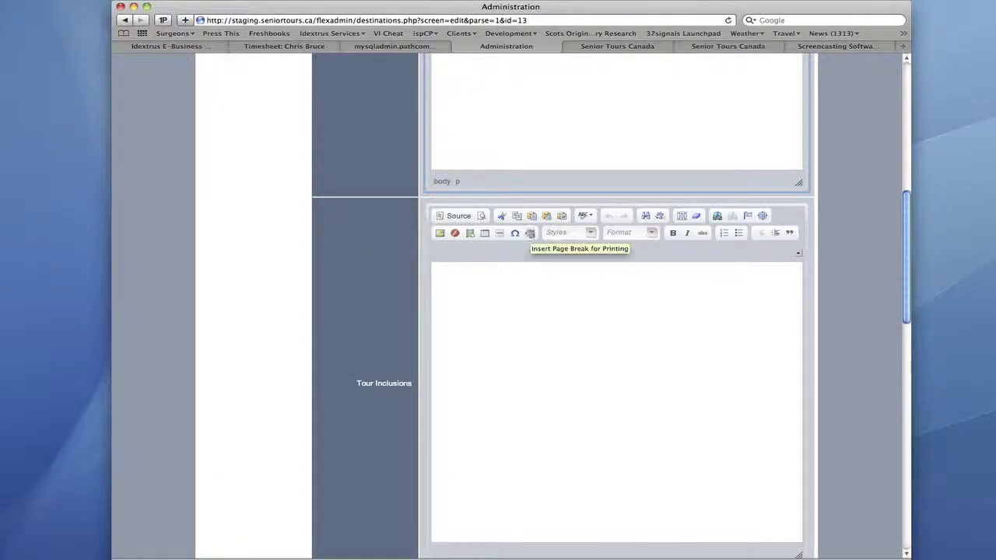
left_click(546, 217)
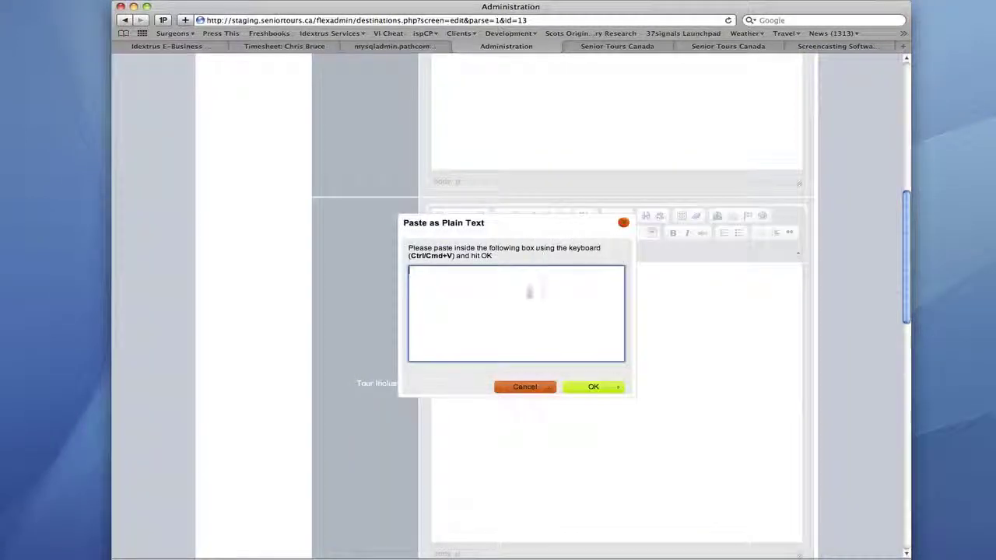
type("• British Airways flights • 7-night First Class cruise including port taxes, all meals, activities and entertainment • In Dubai - 1 overnight in a First Class hotel, including breakfast and a city tour • PLUS ALL TOUR INCLUSIONS on Page 1")
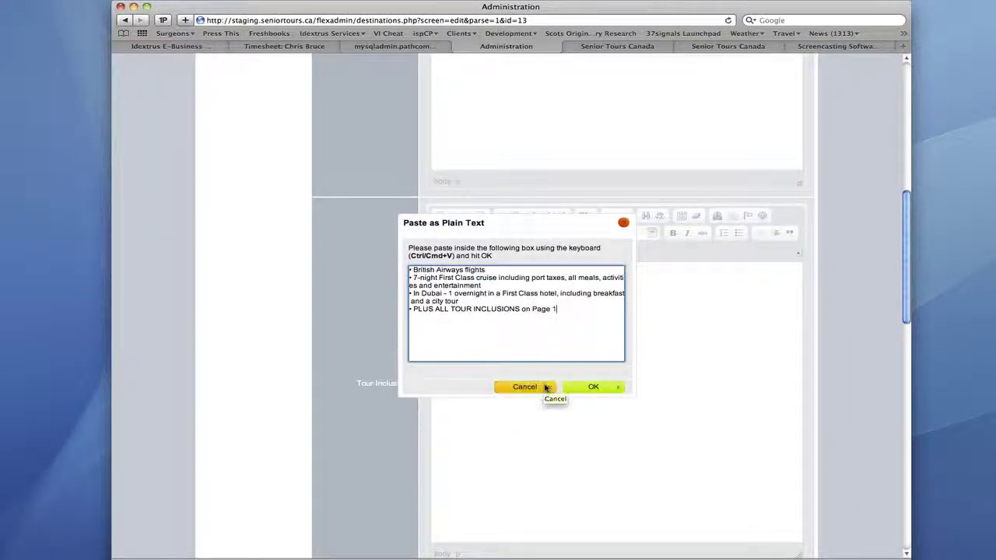
left_click(593, 387)
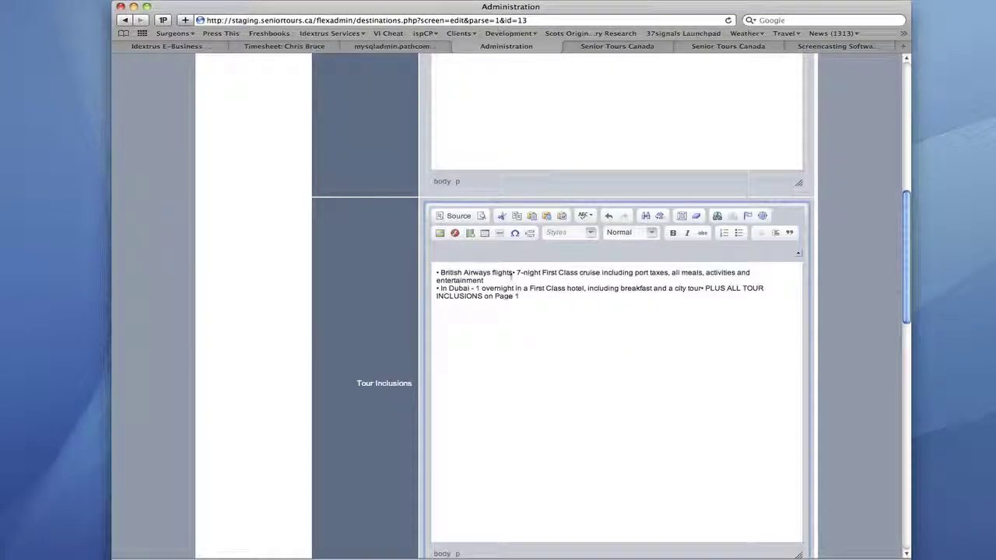
Remove the pasted bullet characters from the first three inclusions and put each of them in its own paragraph.
left_click(439, 274)
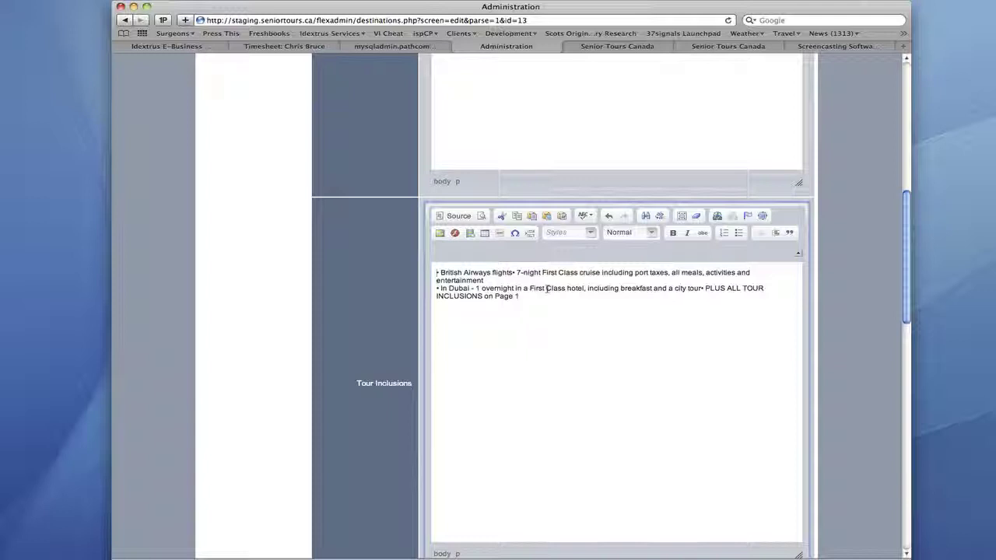
key("BackSpace")
key("BackSpace")
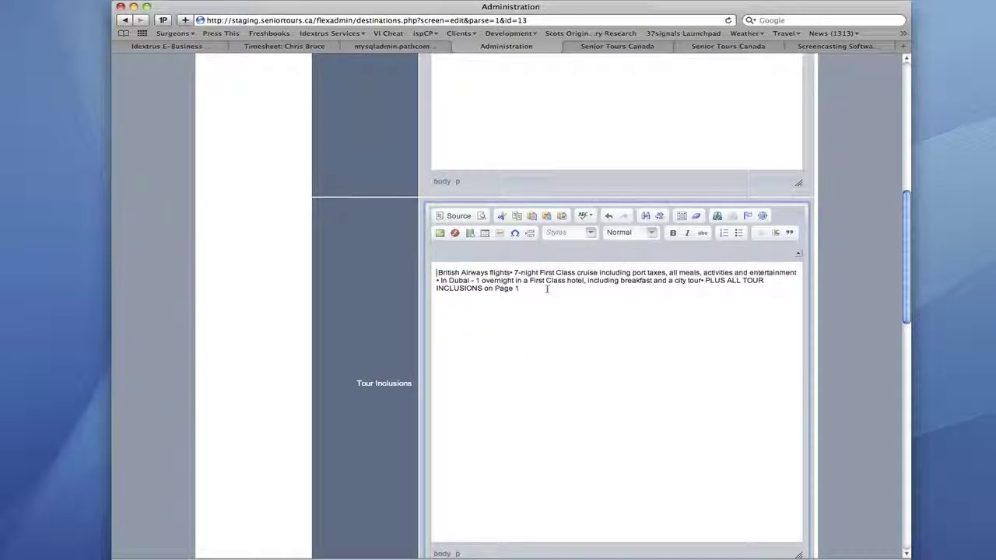
key("Delete")
key("Delete")
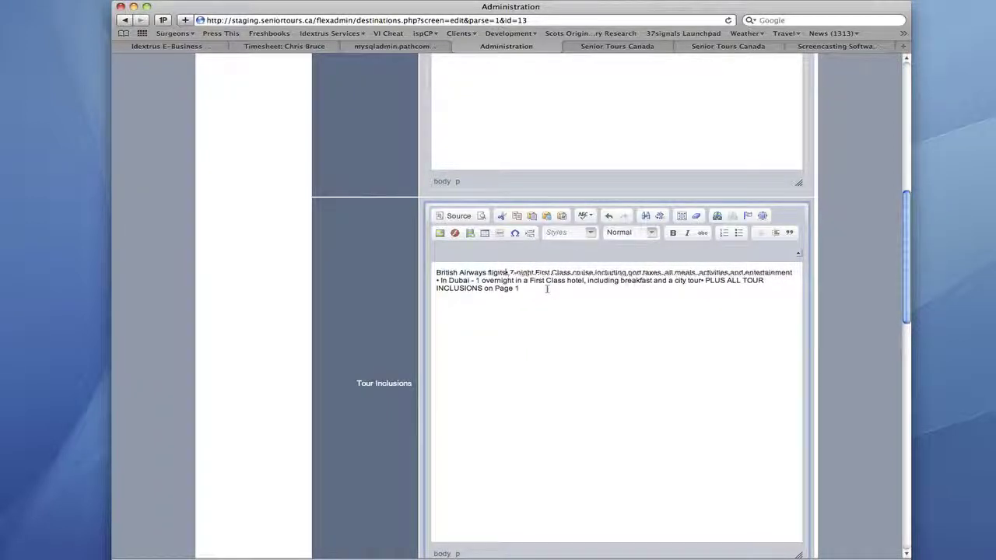
key("Return")
key("Down")
key("Delete")
key("Delete")
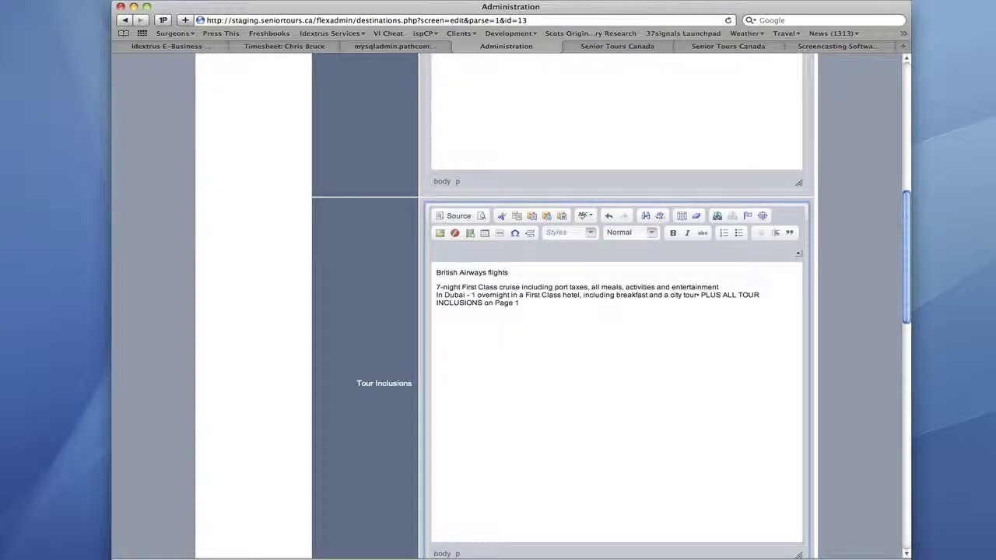
key("Return")
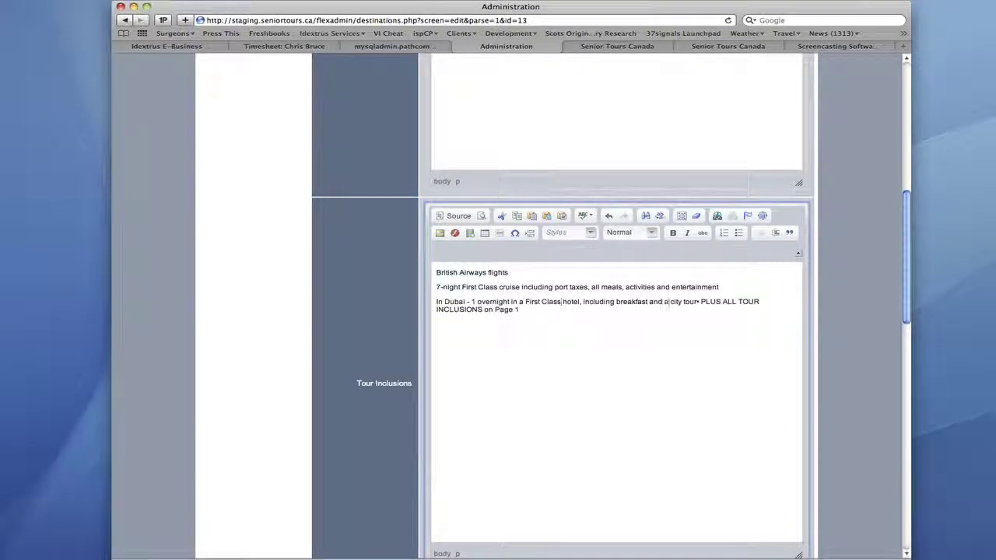
Put "PLUS ALL TOUR INCLUSIONS on Page 1" in its own paragraph without its bullet character and format all four inclusions as a bulleted list.
left_click(698, 302)
key("BackSpace")
key("Return")
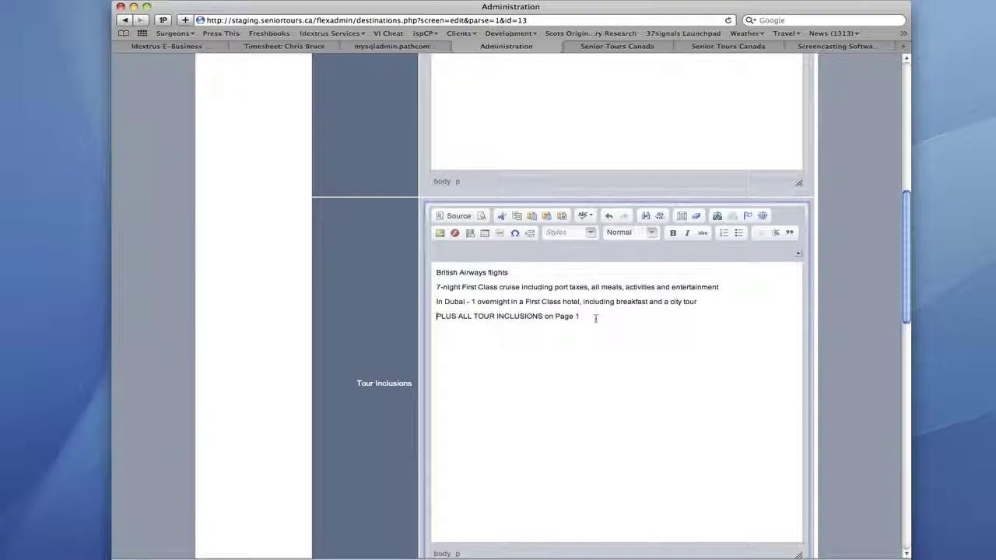
left_click_drag(595, 317, 419, 270)
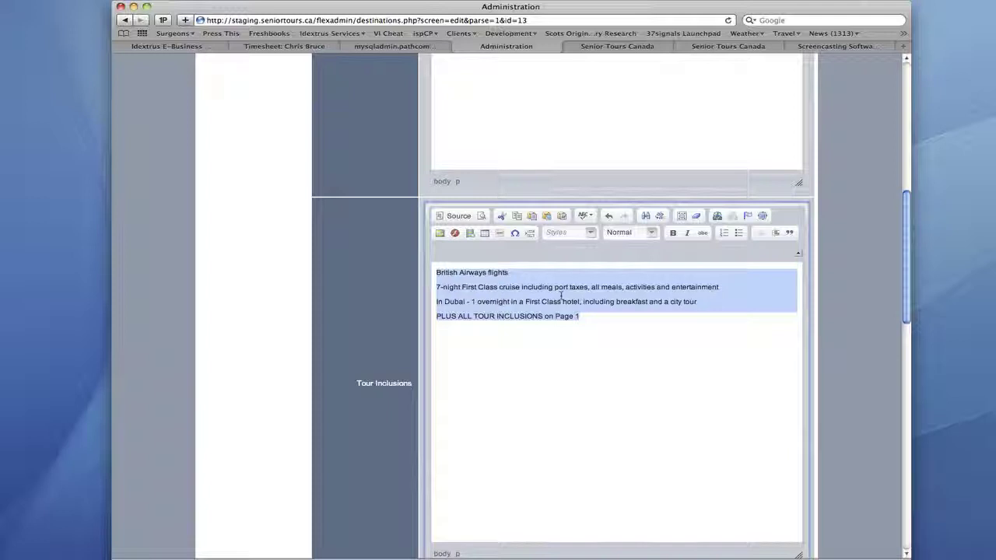
left_click(739, 234)
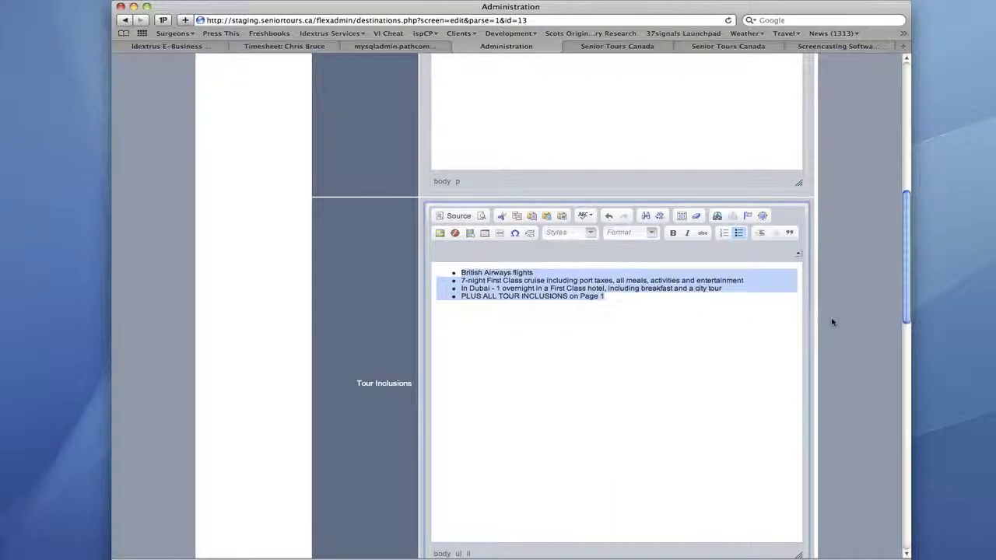
Copy all the text under the Costs heading in Export1.htm into the tour's Costs field as plain text.
scroll(832, 320, "down", 8)
scroll(832, 322, "down", 4)
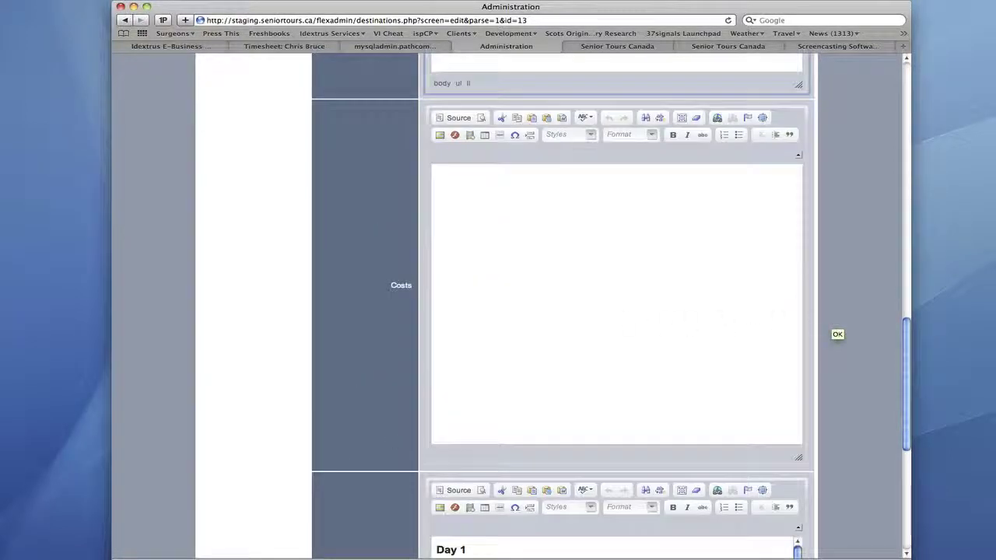
key("super+grave")
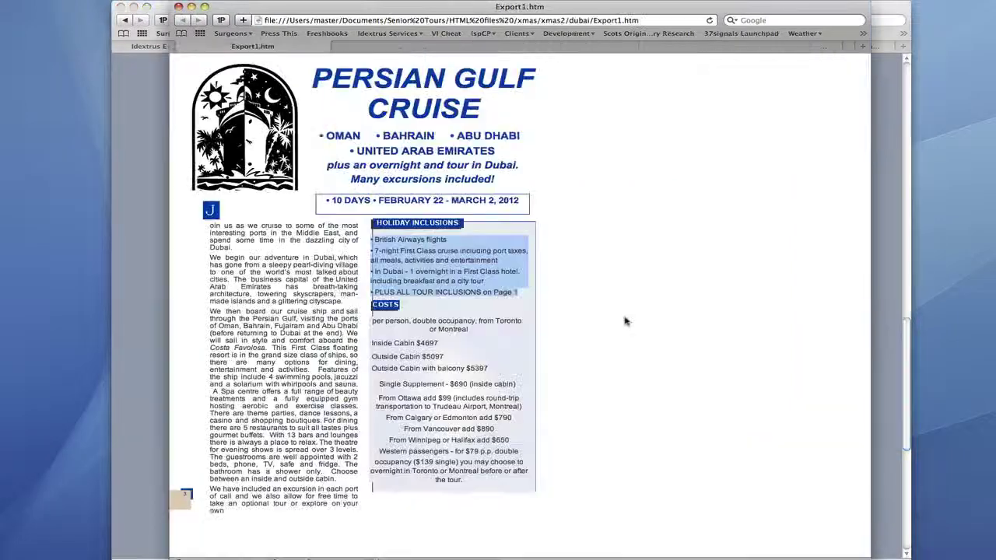
left_click_drag(466, 480, 372, 316)
key("super+c")
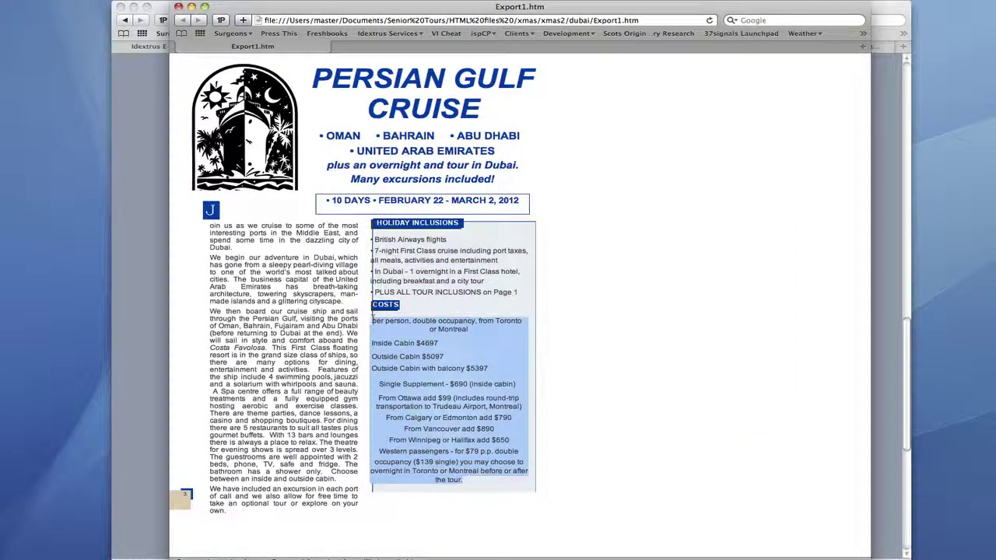
key("super+grave")
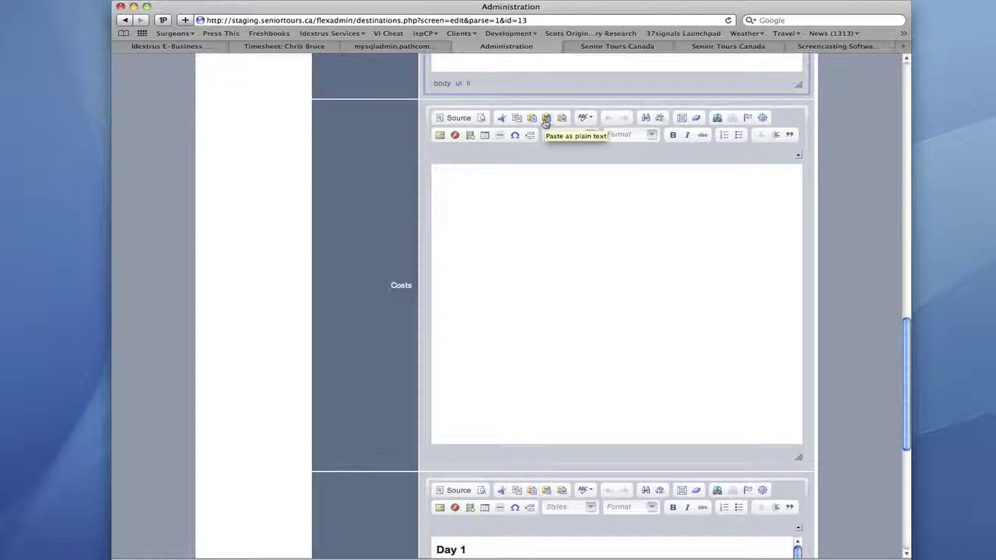
left_click(545, 122)
key("super+v")
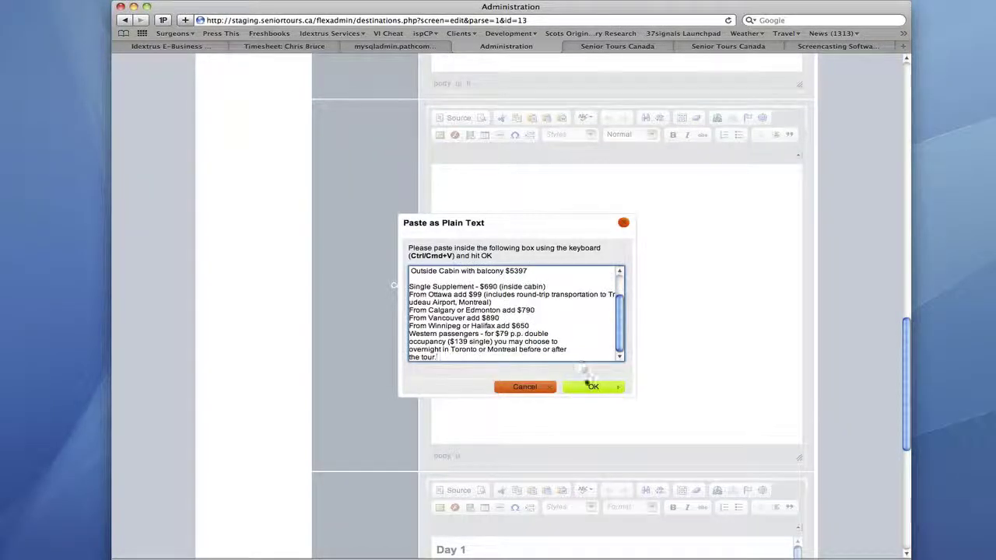
left_click(592, 387)
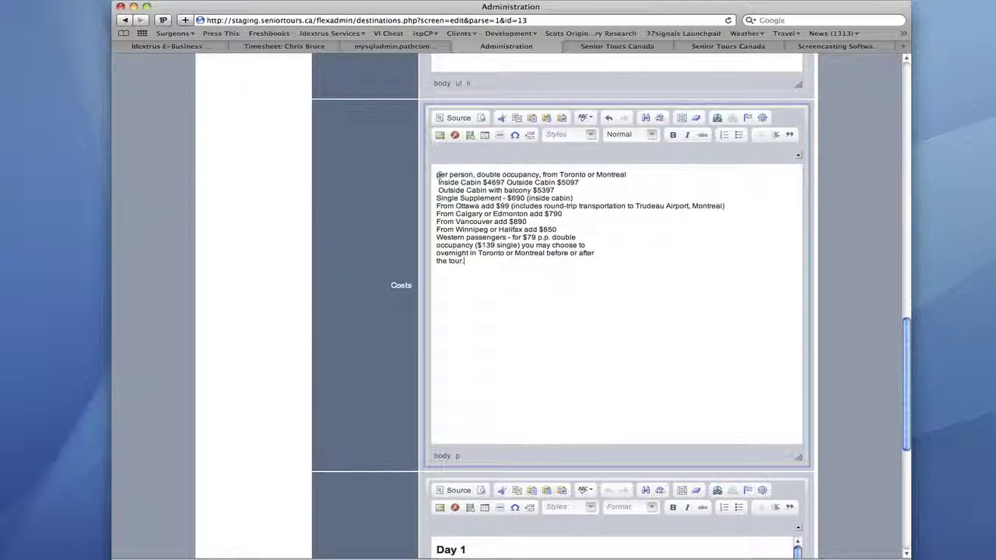
Remove the leading spaces from the two cabin price lines in Costs and add a paragraph break before "Inside Cabin $4697".
key("Down")
key("Delete")
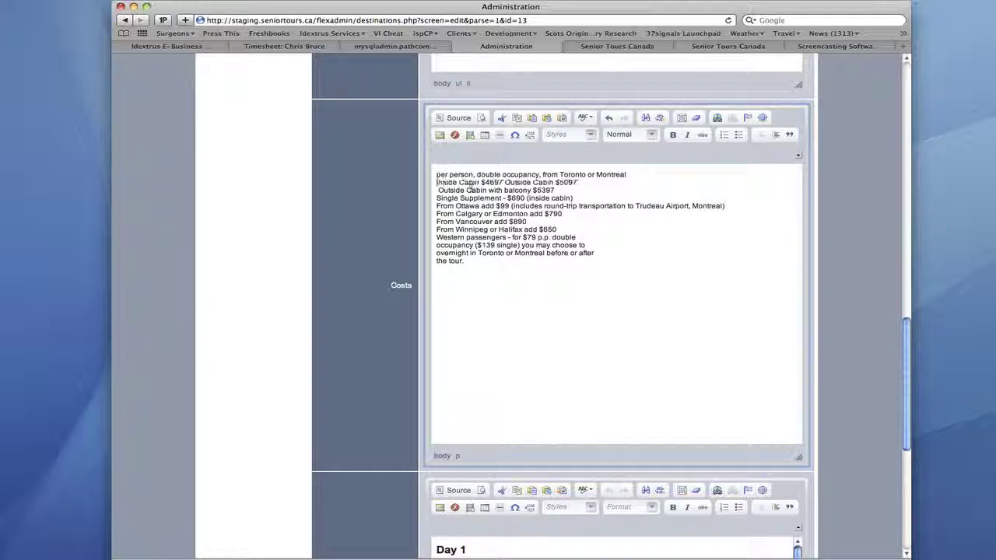
key("Return")
key("Down")
key("Delete")
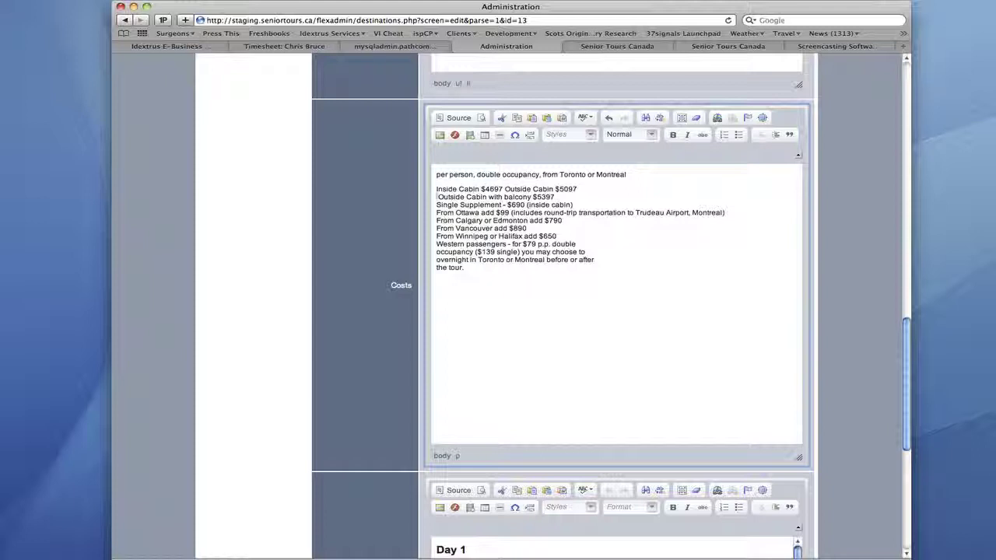
key("Delete")
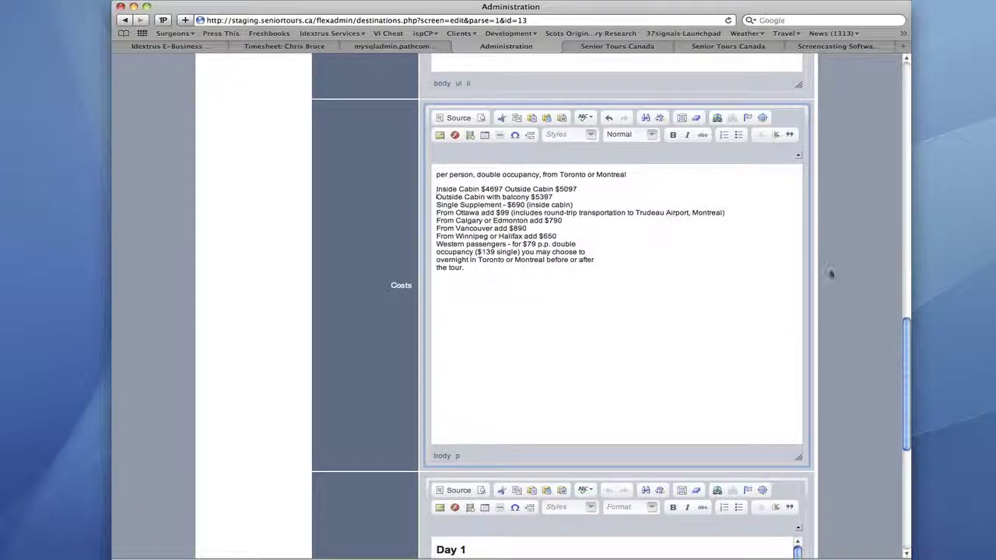
Check which paragraph formats the Tour Itinerary uses for the Day headings, the place names and the body text.
scroll(857, 288, "down", 5)
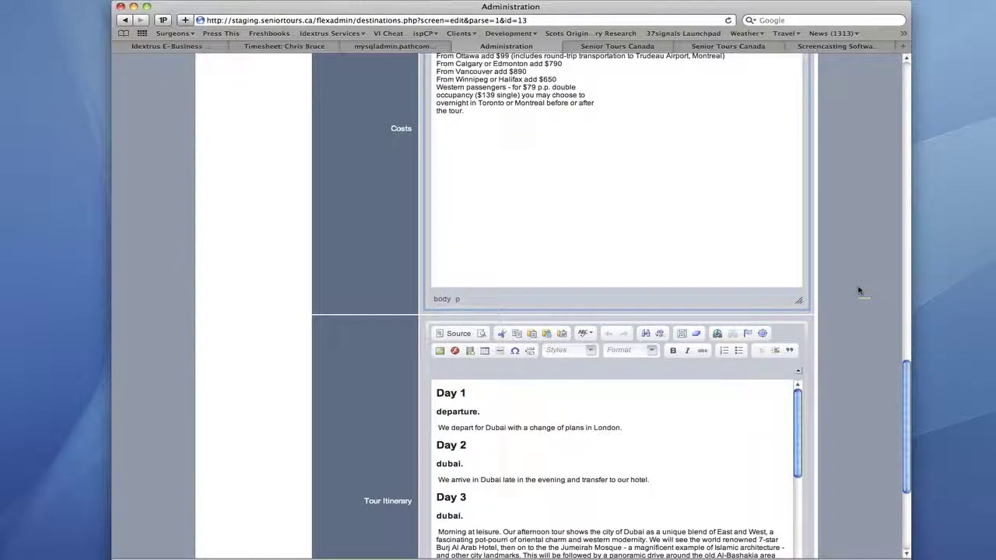
scroll(859, 291, "down", 5)
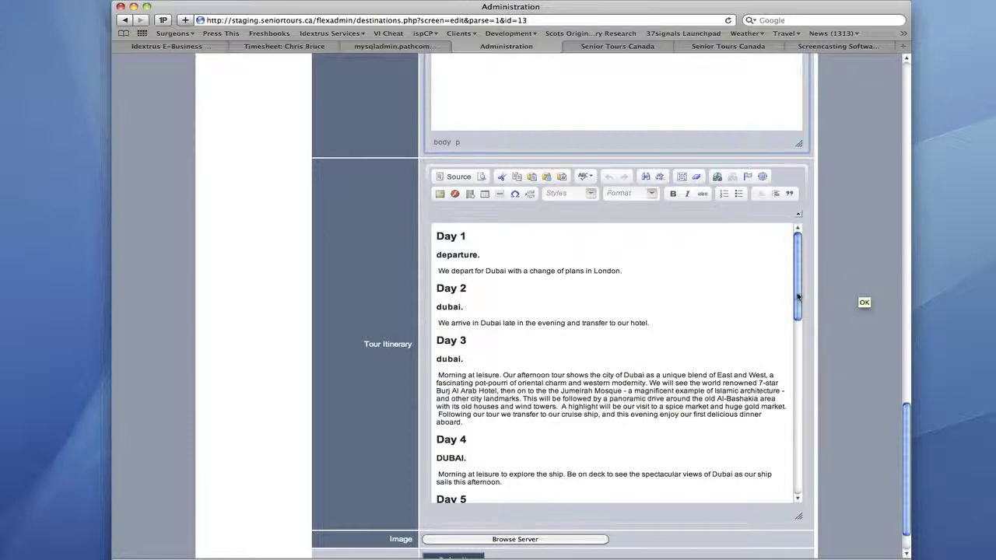
left_click_drag(798, 296, 796, 257)
scroll(798, 294, "down", 1)
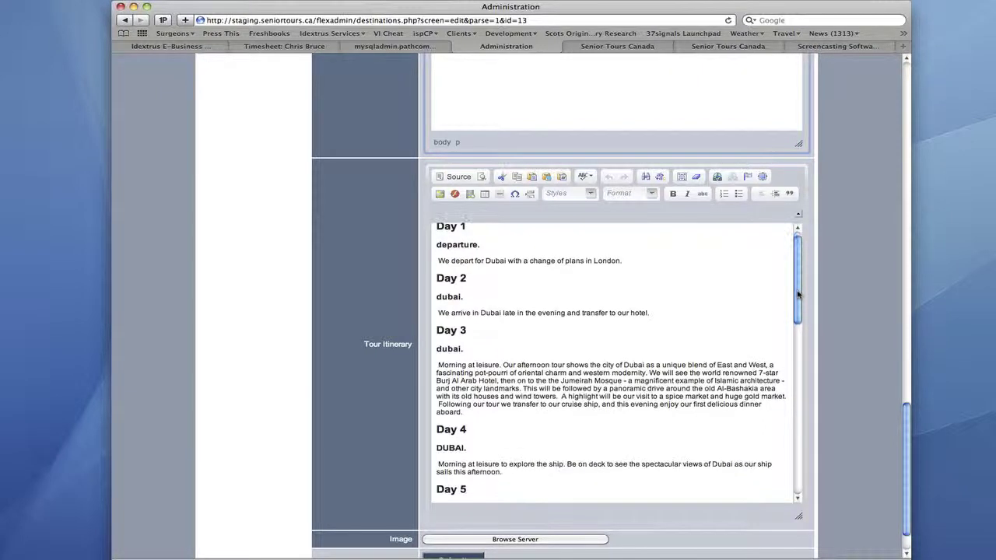
scroll(798, 294, "up", 1)
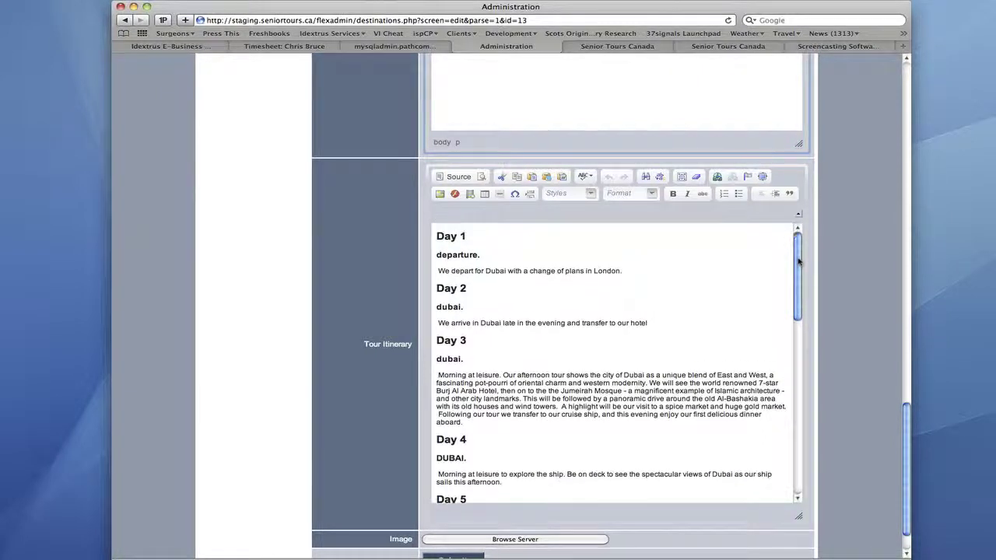
left_click(449, 237)
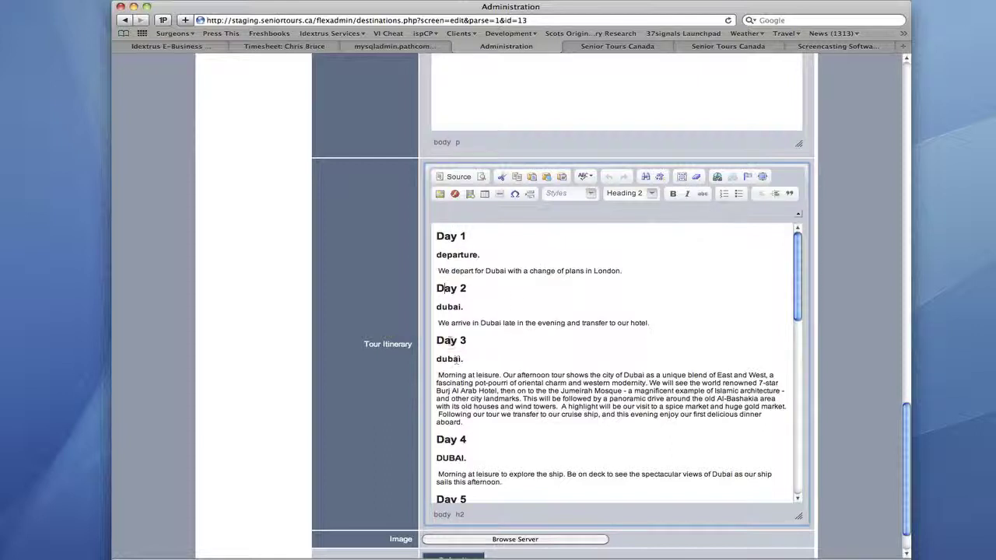
left_click(651, 195)
left_click(651, 195)
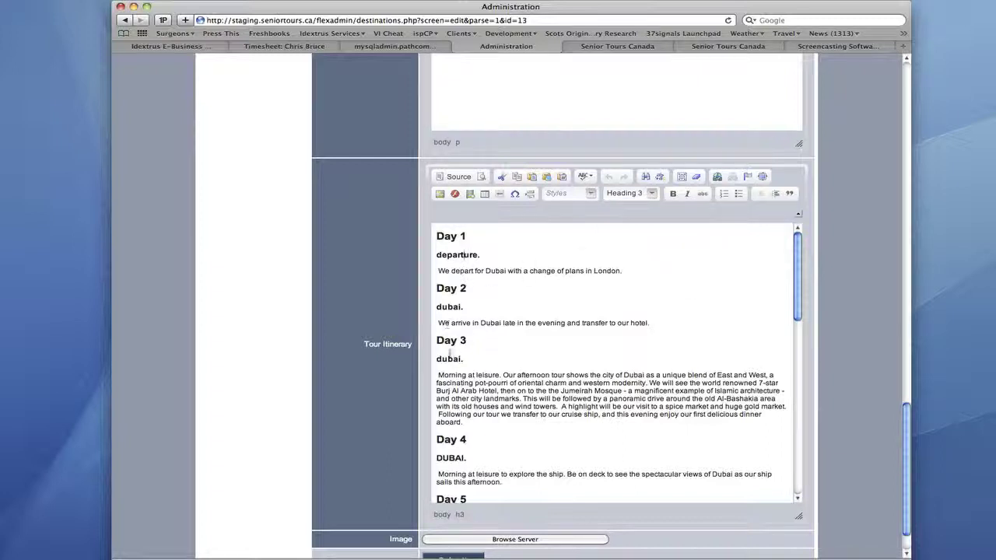
left_click(476, 271)
left_click(652, 193)
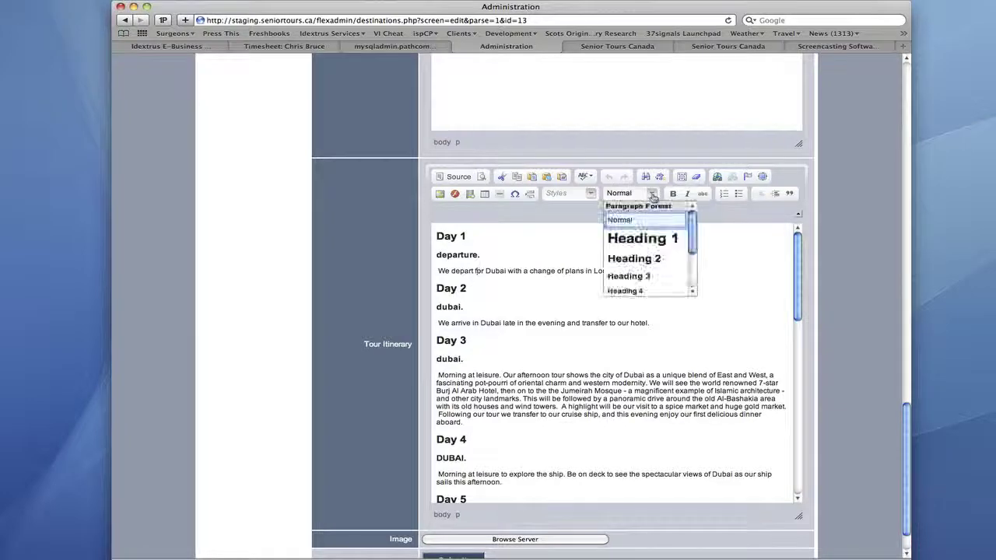
left_click(651, 193)
Review the Tour Itinerary through to its last day, then highlight the Day 1 to Day 3 text for a closer look.
scroll(517, 311, "down", 15)
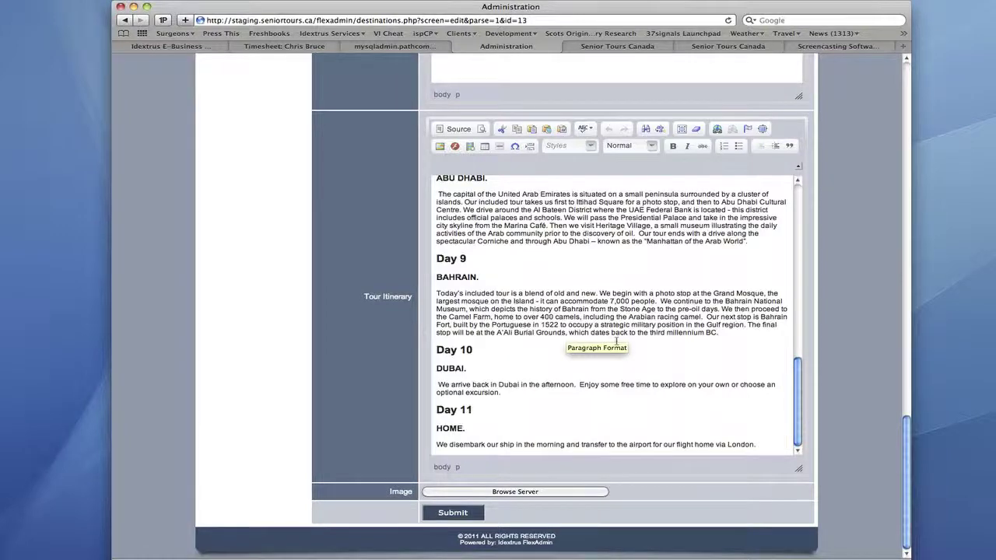
scroll(615, 341, "up", 10)
scroll(615, 341, "up", 10)
scroll(873, 412, "down", 5)
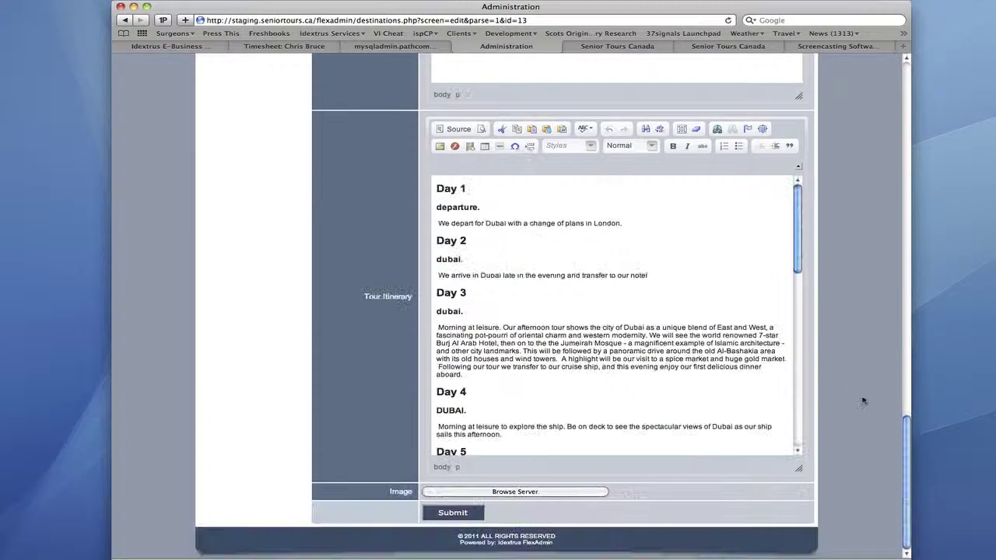
left_click(706, 274)
key("BackSpace")
left_click_drag(535, 384, 435, 218)
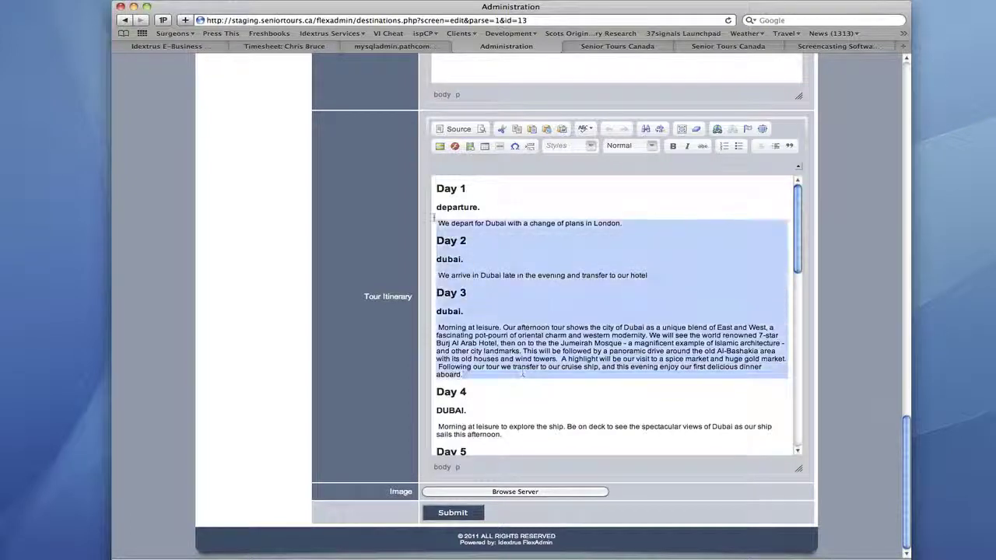
left_click(530, 224)
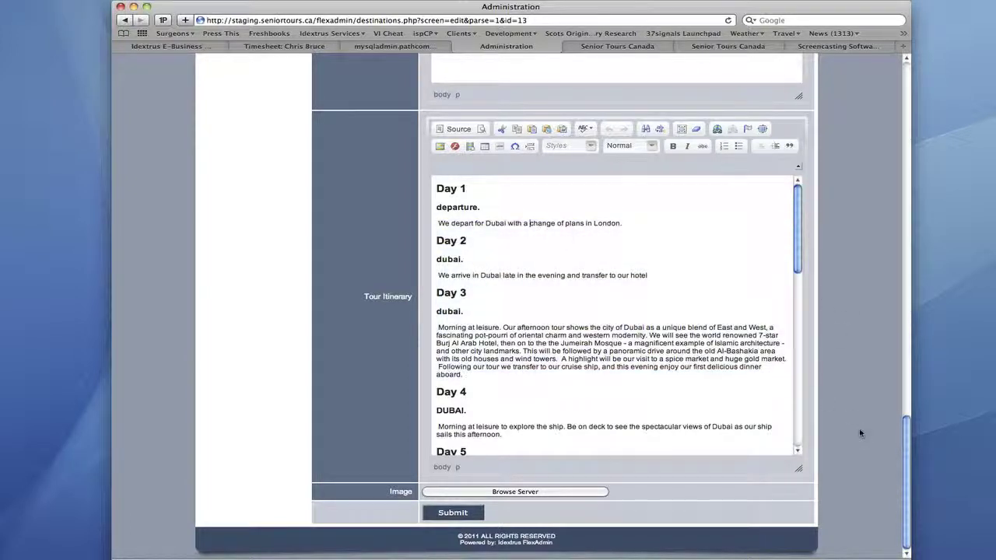
Open the server's image browser for the tour's Image field and bring its contents fully into view.
left_click(544, 492)
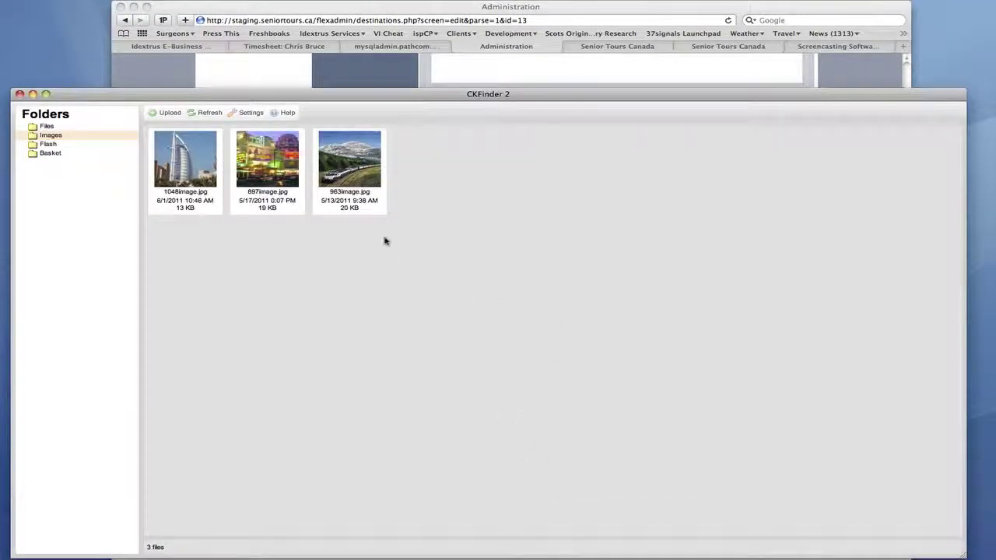
left_click_drag(338, 94, 456, 94)
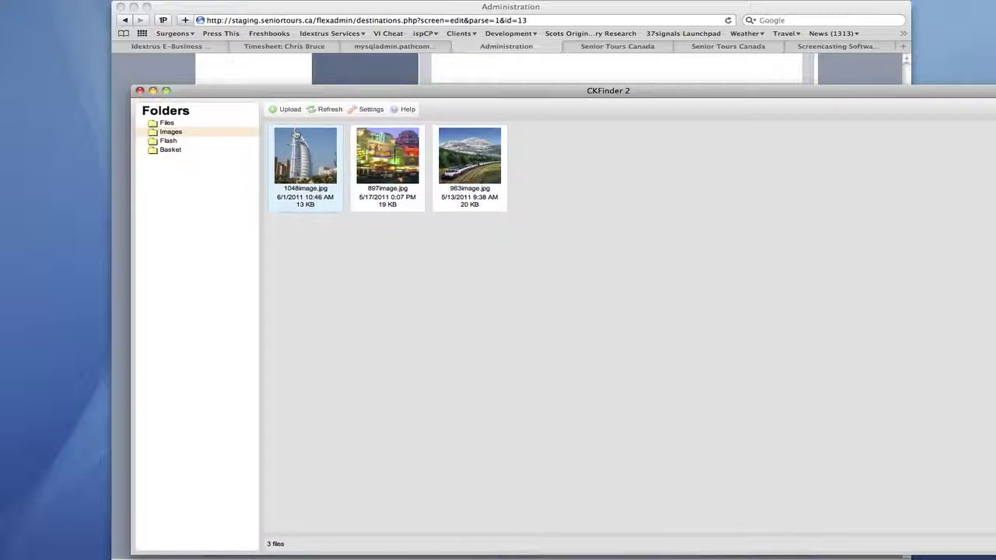
left_click_drag(339, 96, 292, 98)
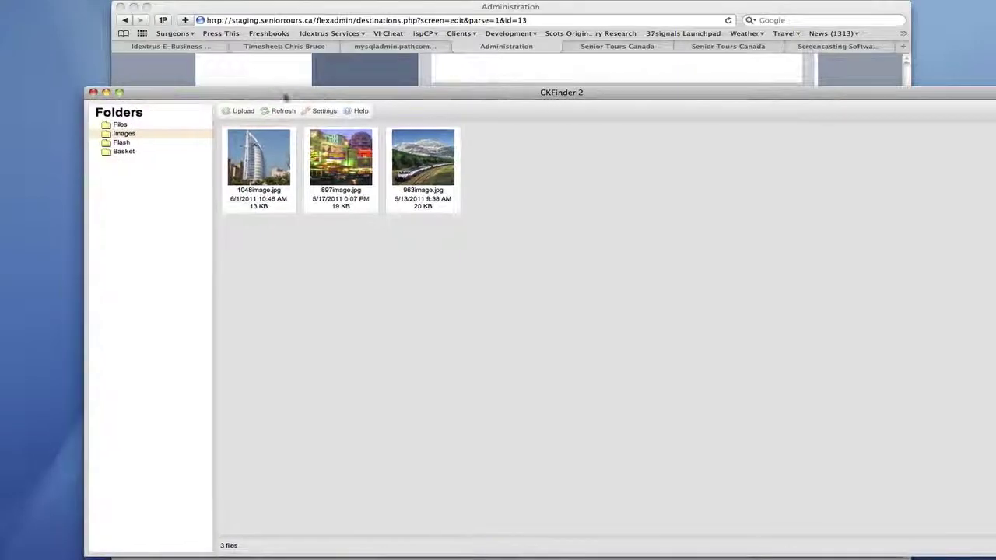
left_click(240, 111)
left_click(572, 144)
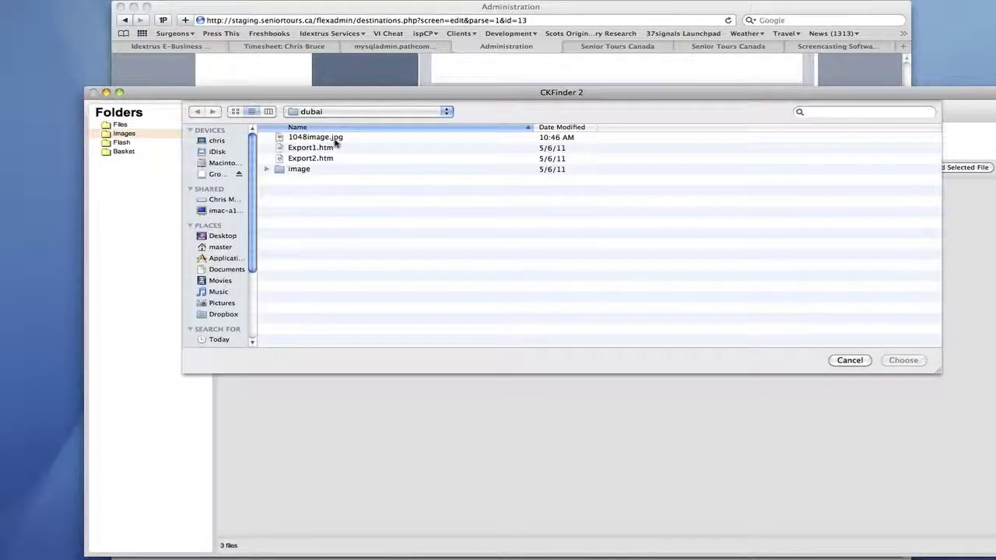
left_click(336, 138)
left_click(850, 359)
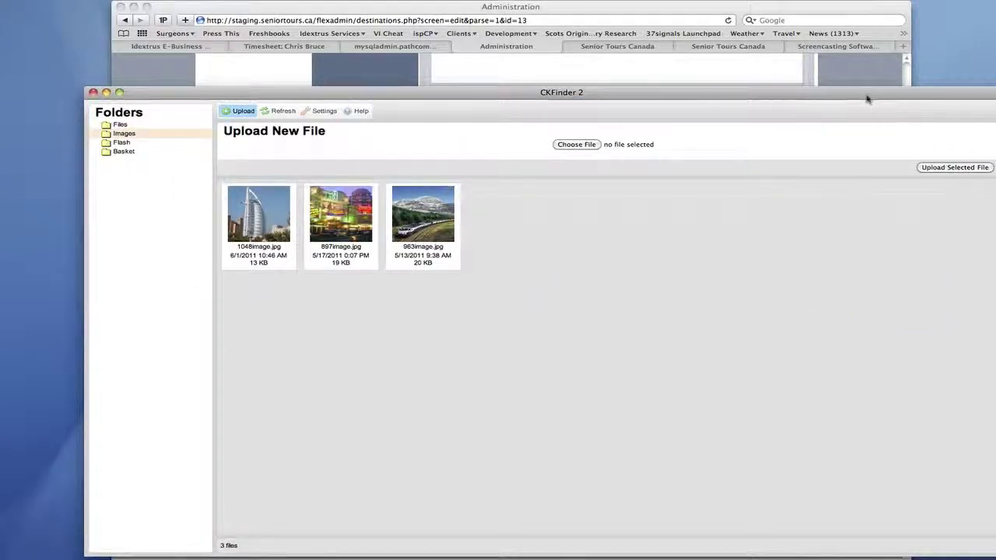
left_click_drag(872, 98, 713, 102)
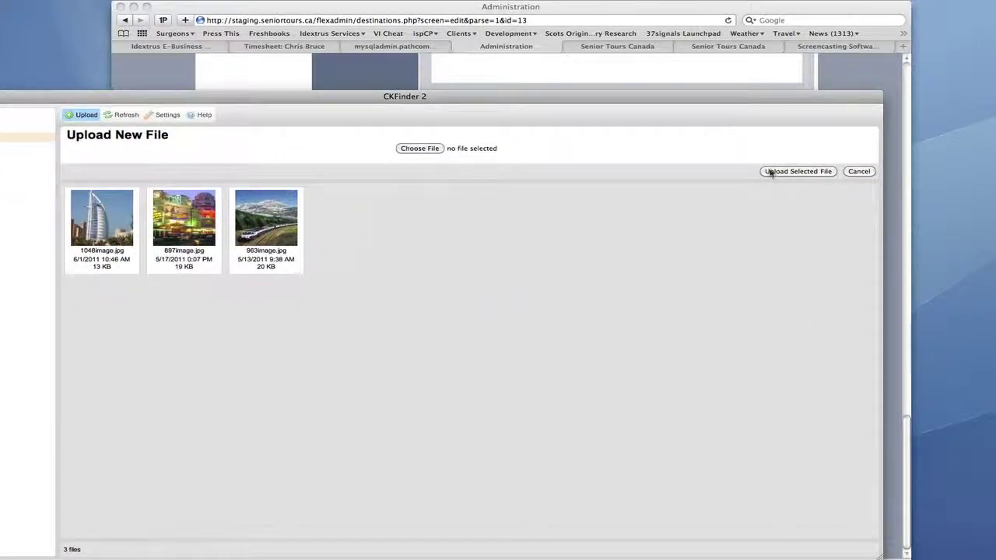
left_click_drag(505, 100, 652, 79)
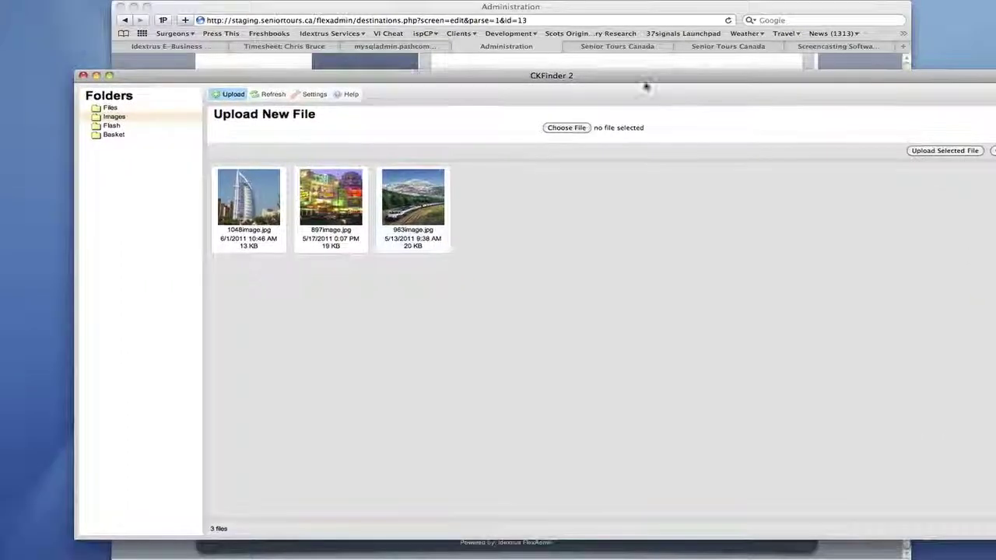
Set the tour's image to 1048image.jpg from the server's Images folder.
double_click(249, 204)
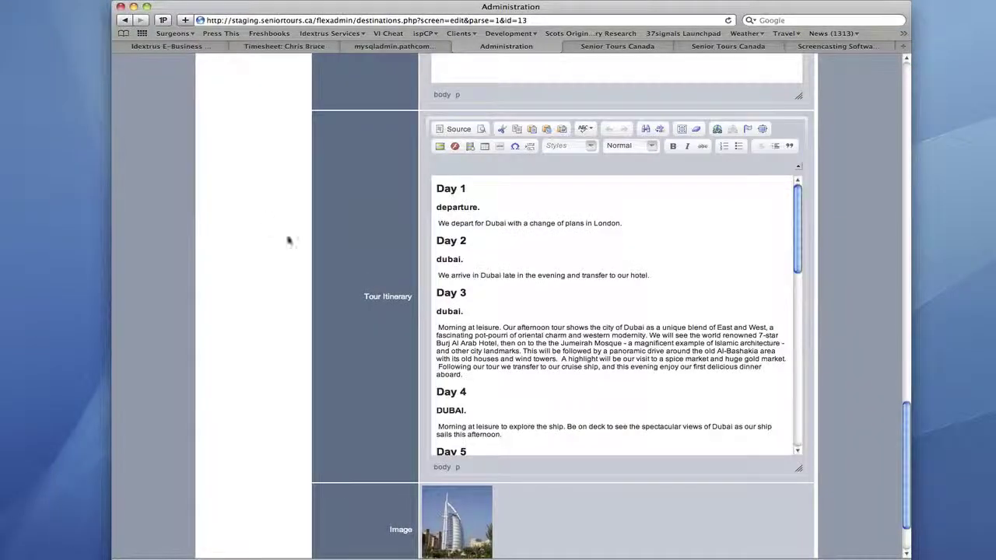
scroll(856, 482, "down", 2)
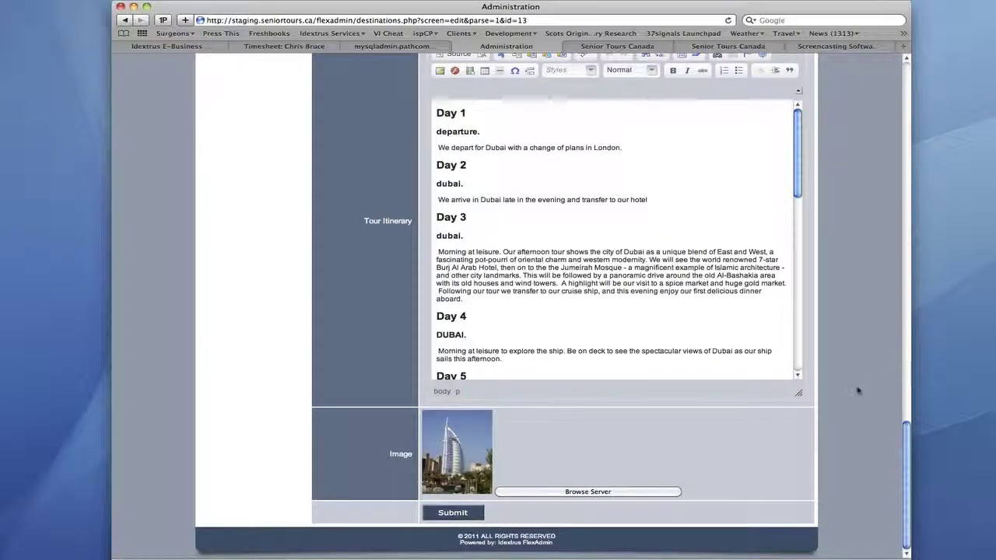
Review the whole destination form, from the country and tour name through description, inclusions, costs and itinerary to the image.
scroll(859, 391, "up", 20)
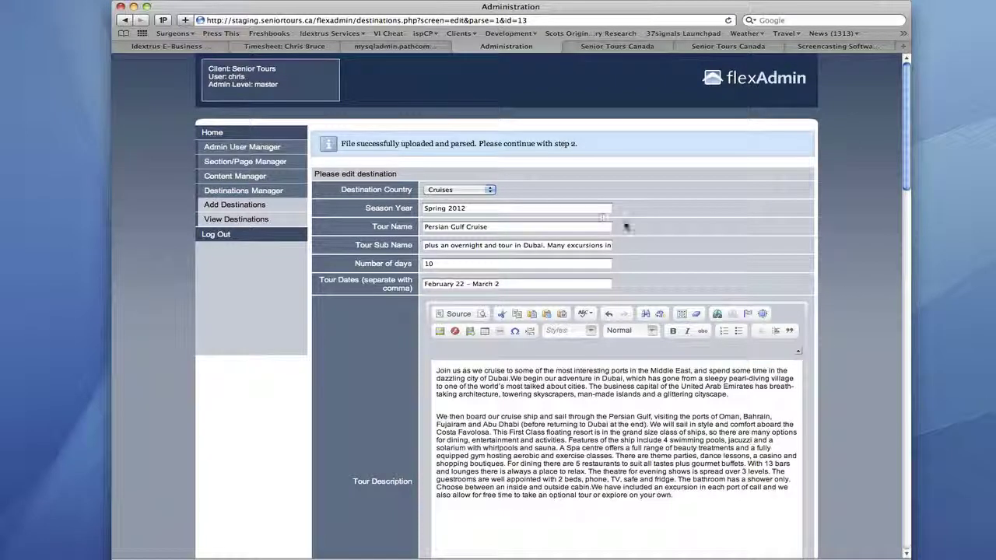
scroll(878, 333, "down", 5)
scroll(878, 333, "down", 10)
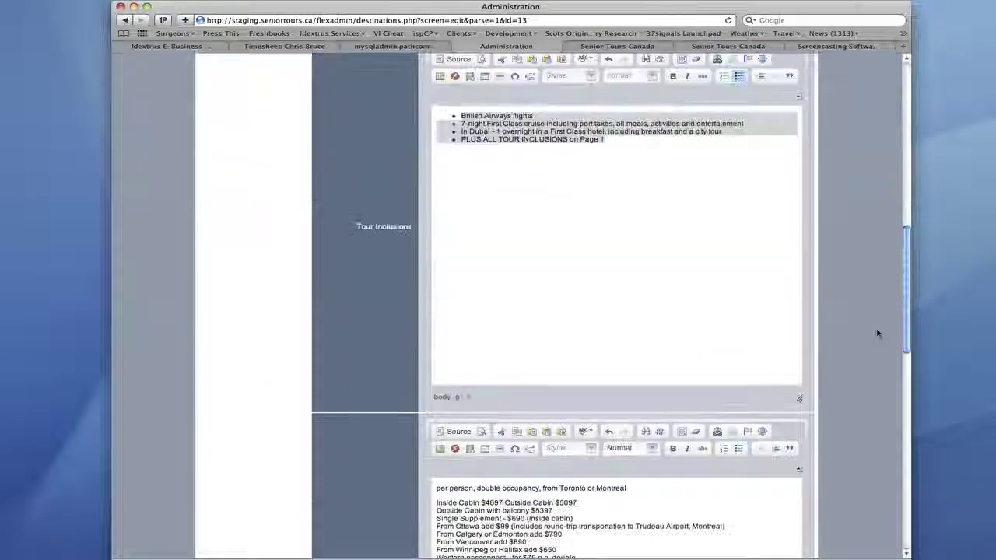
scroll(878, 333, "up", 15)
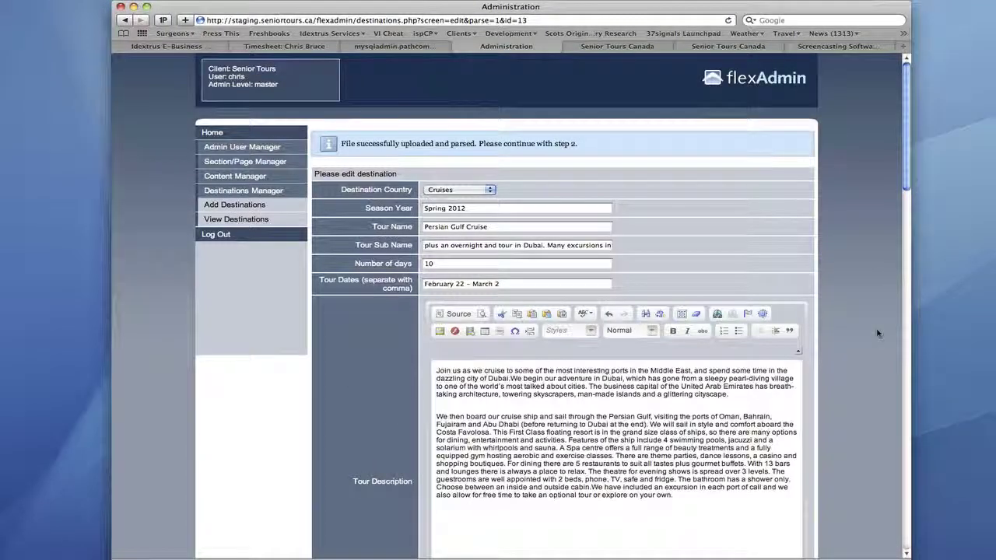
scroll(878, 333, "down", 15)
scroll(878, 333, "down", 6)
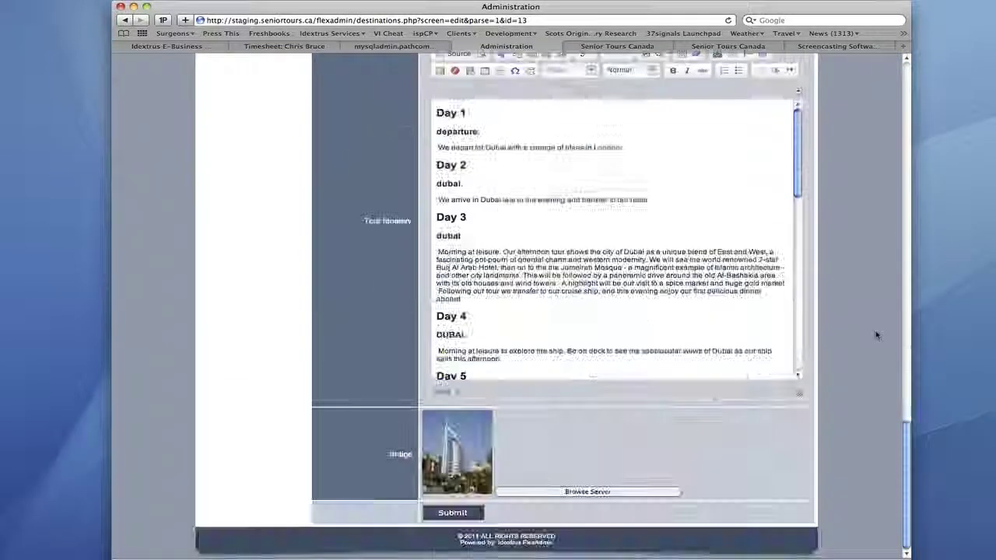
scroll(878, 333, "up", 20)
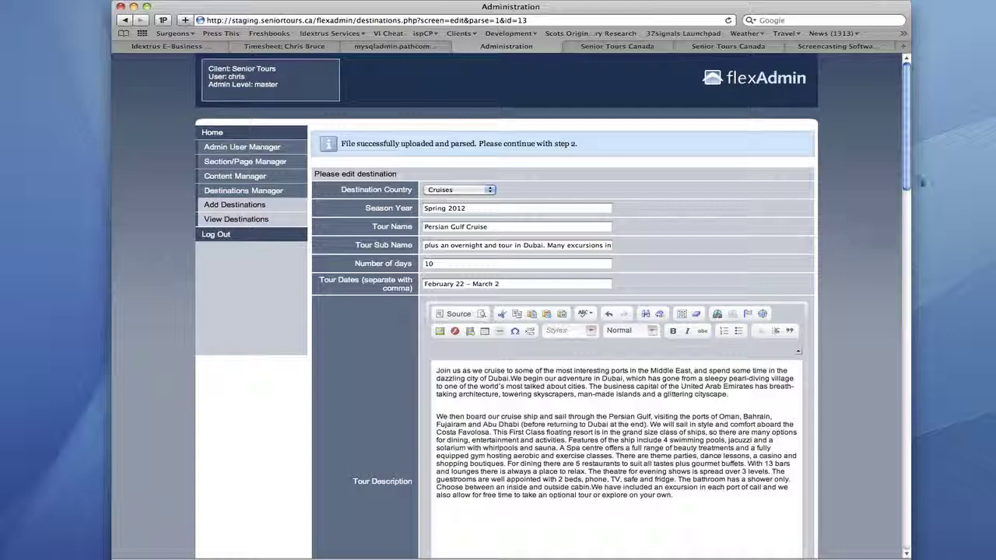
scroll(922, 182, "down", 20)
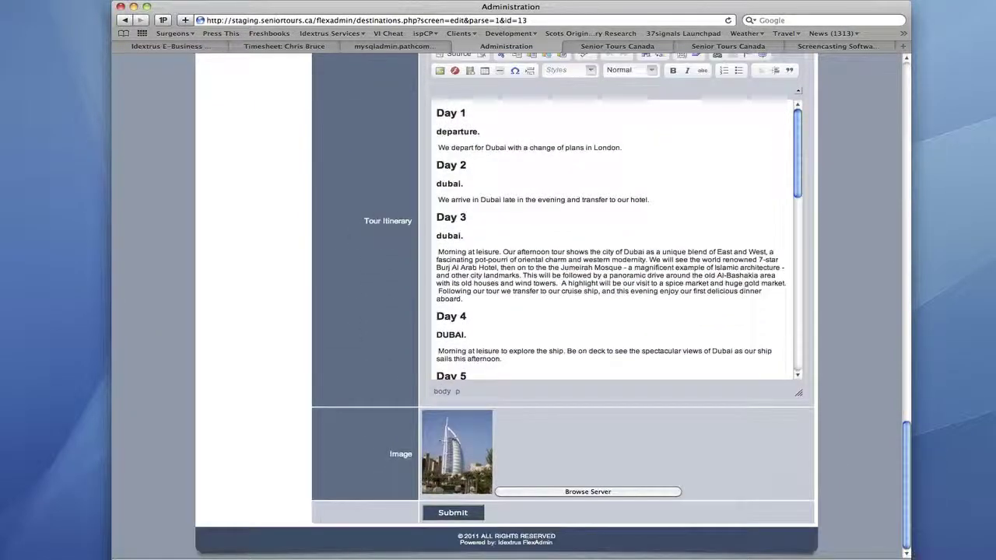
Submit the completed Persian Gulf Cruise destination form.
key("BackSpace")
left_click(453, 513)
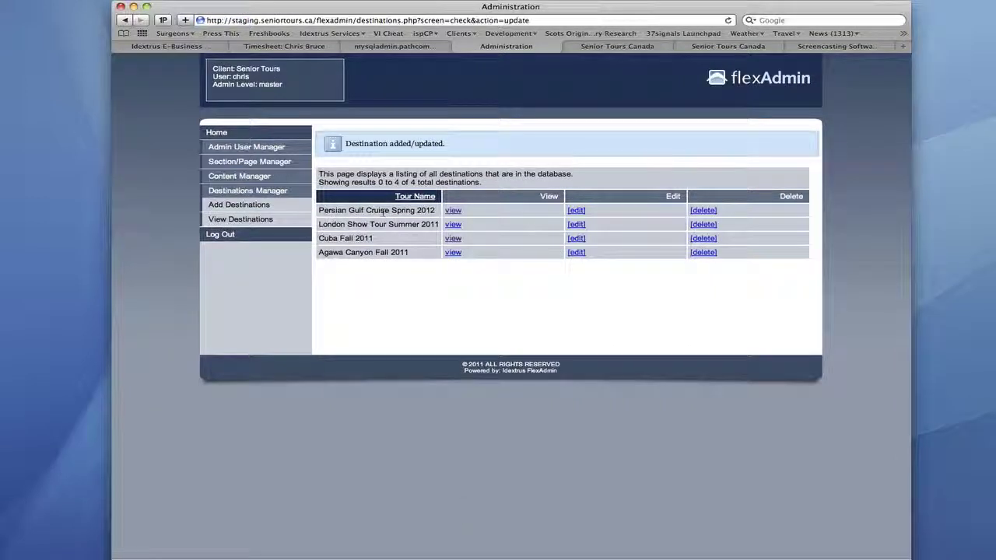
Open the published Persian Gulf Cruise page and check its image, dates, description, inclusions, costs and day-by-day itinerary.
left_click(453, 211)
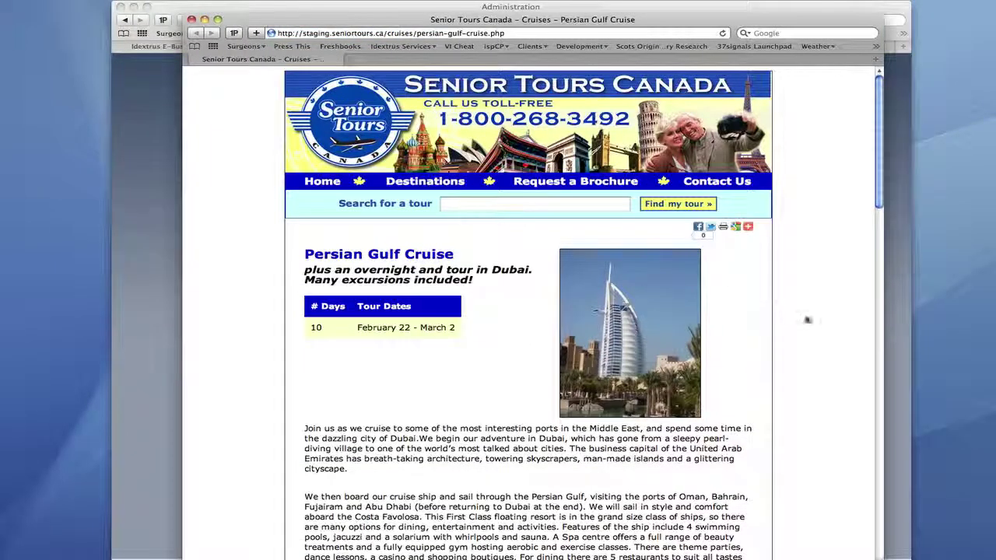
scroll(827, 328, "down", 5)
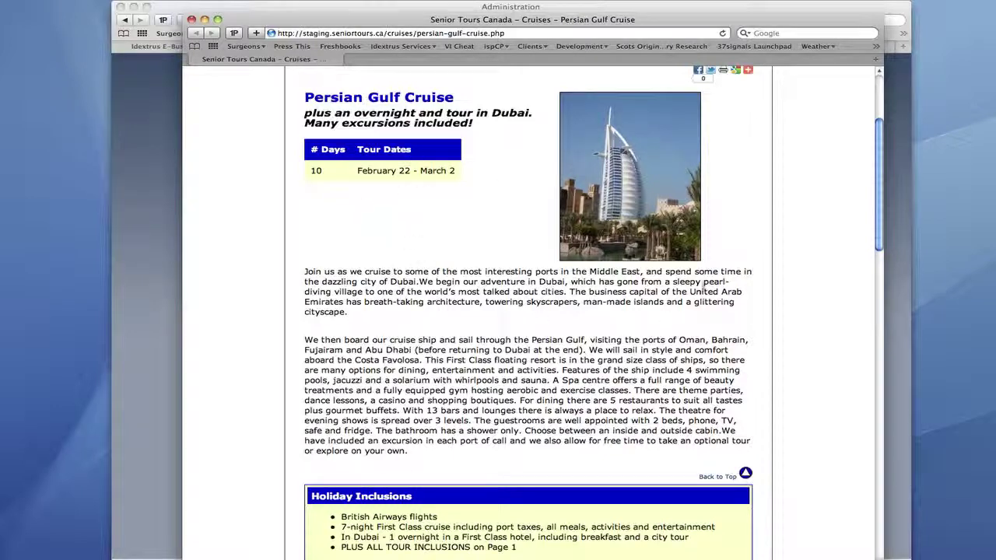
scroll(763, 308, "down", 10)
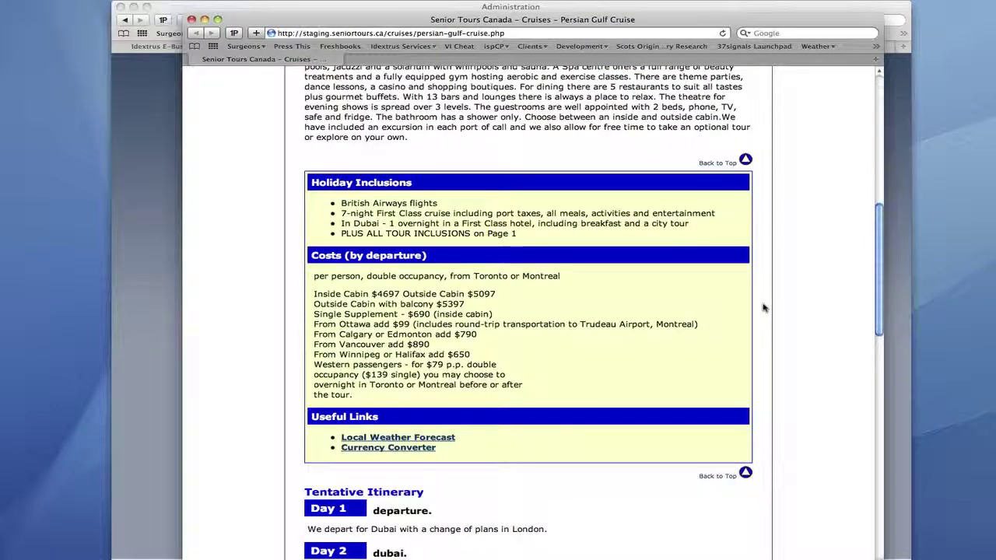
scroll(763, 308, "down", 5)
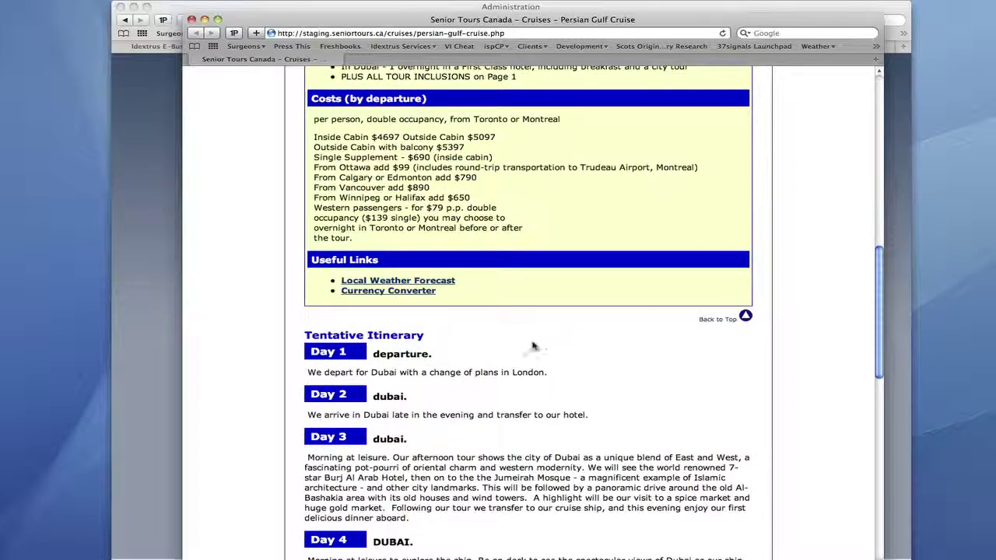
scroll(417, 368, "down", 20)
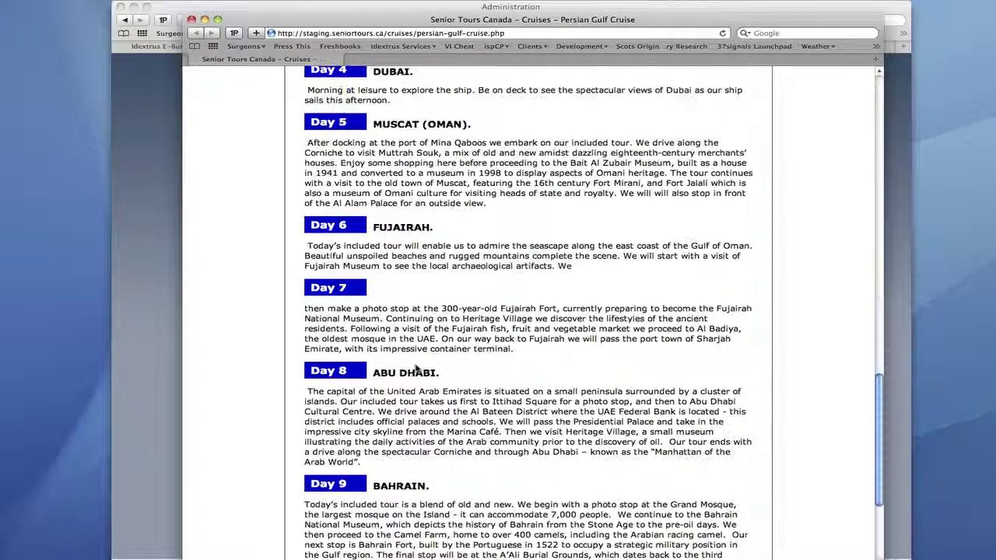
scroll(643, 419, "up", 20)
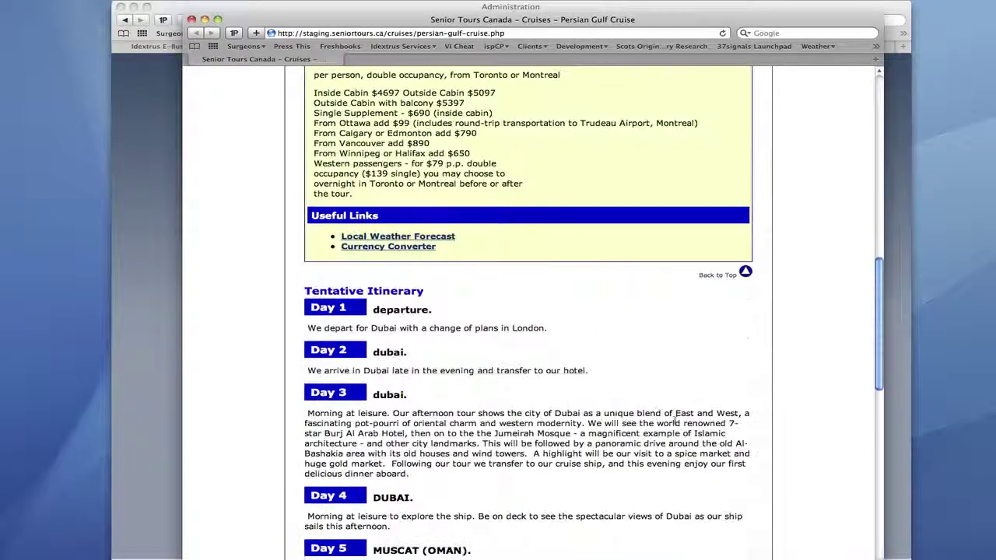
scroll(676, 423, "down", 15)
scroll(675, 423, "down", 5)
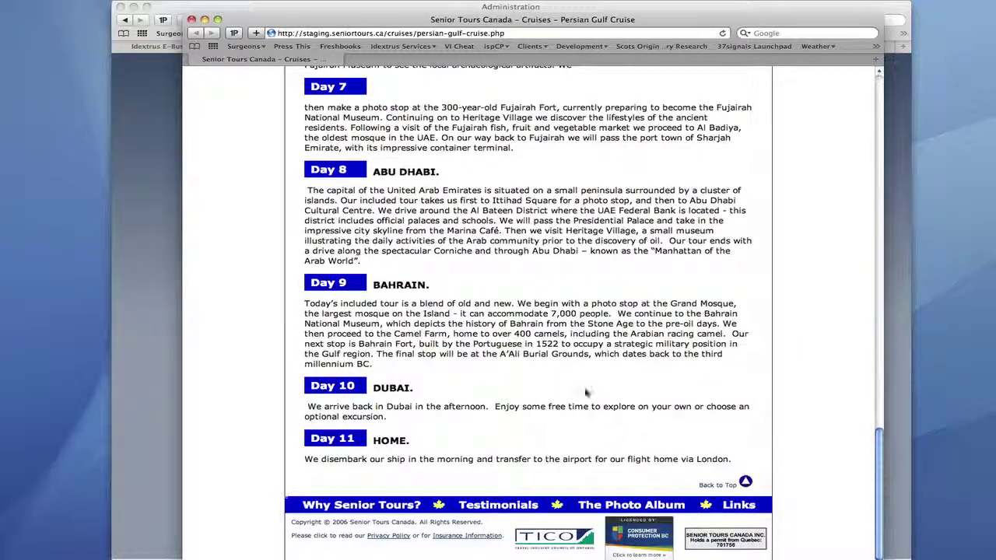
scroll(567, 393, "up", 10)
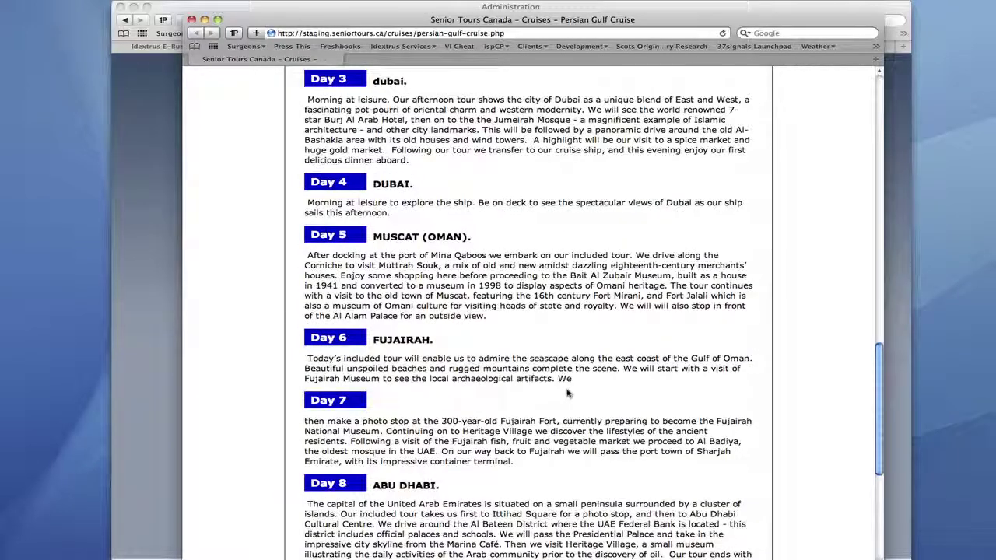
scroll(564, 392, "up", 5)
scroll(496, 350, "up", 20)
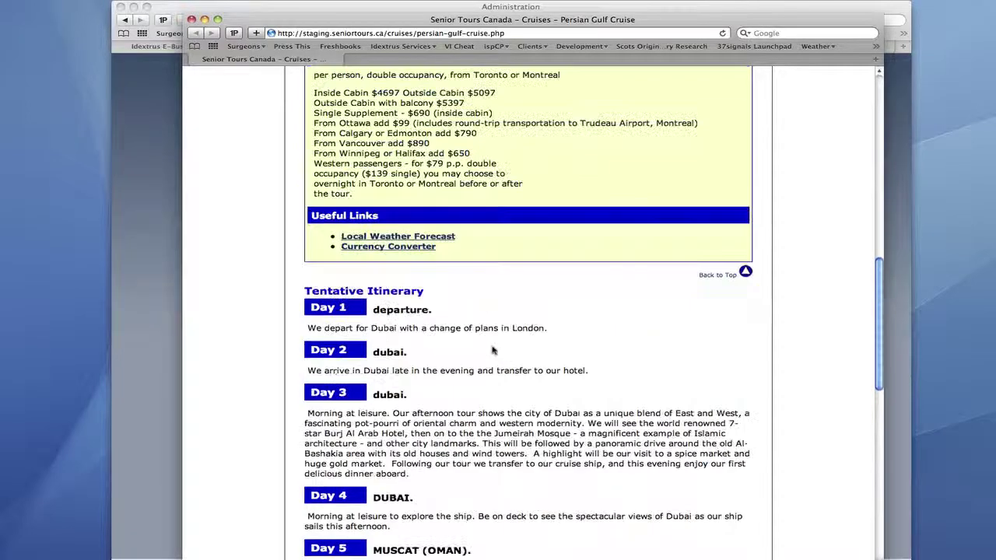